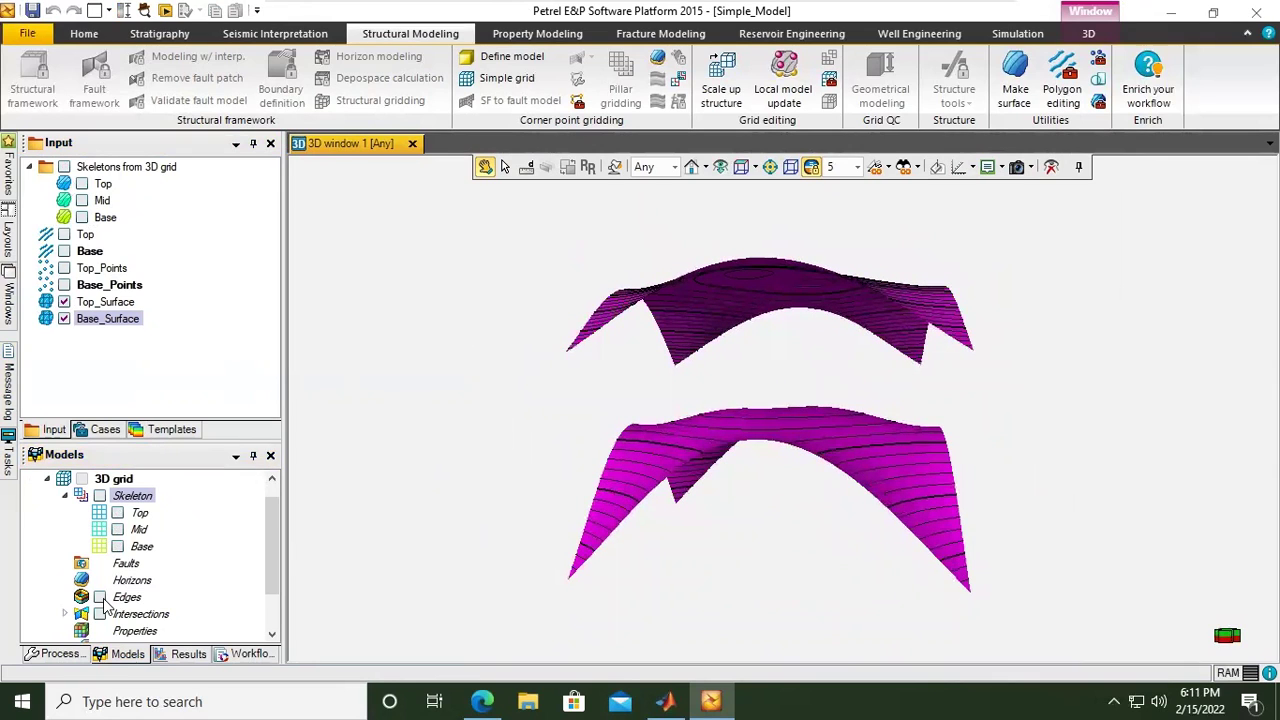
Show the grid edges, orbit to see the grid box top, then hide the edges again.
{"action": "left_click", "coordinate": [99, 597]}
{"action": "left_click_drag", "start_coordinate": [857, 460], "coordinate": [914, 477]}
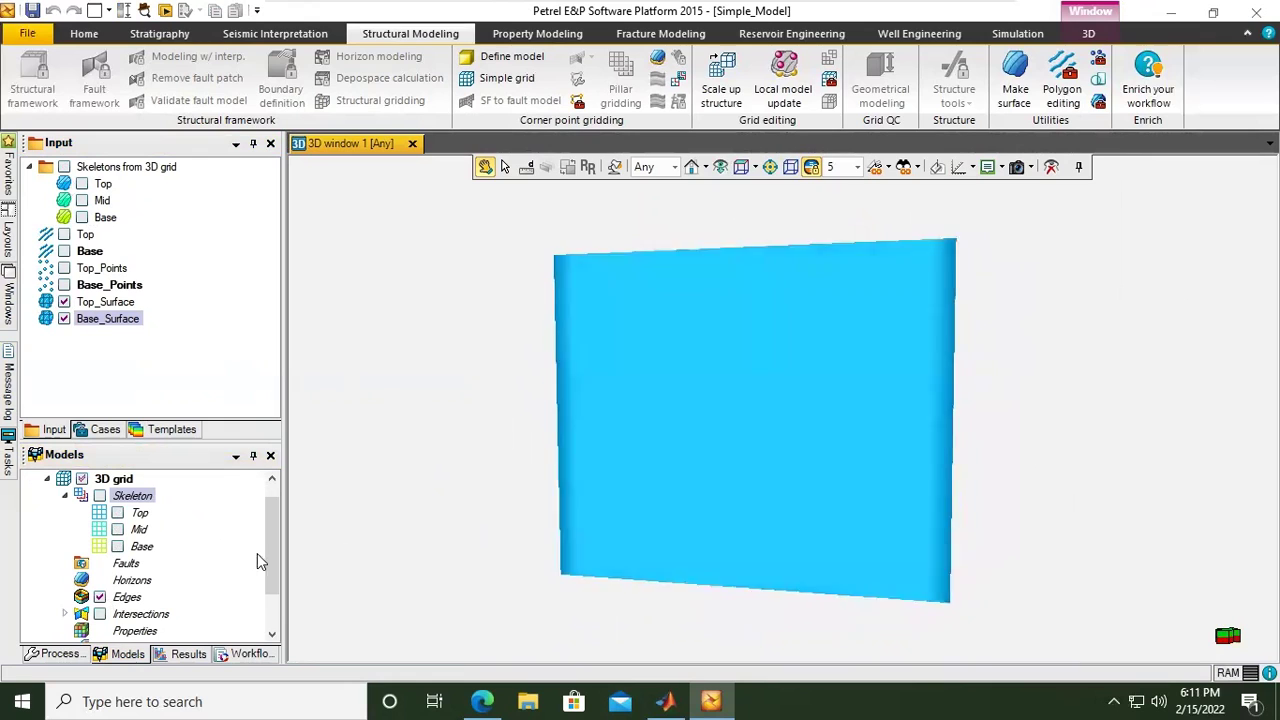
{"action": "left_click_drag", "start_coordinate": [914, 537], "coordinate": [830, 465]}
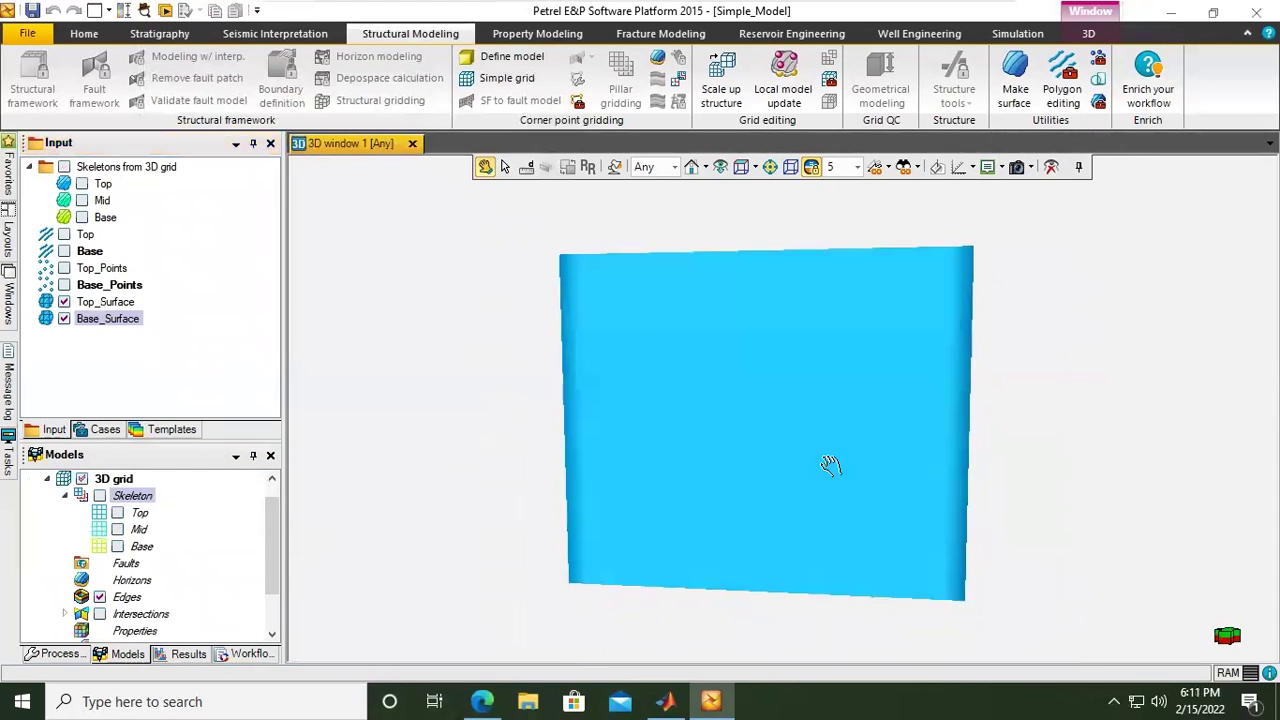
{"action": "left_click", "coordinate": [100, 597]}
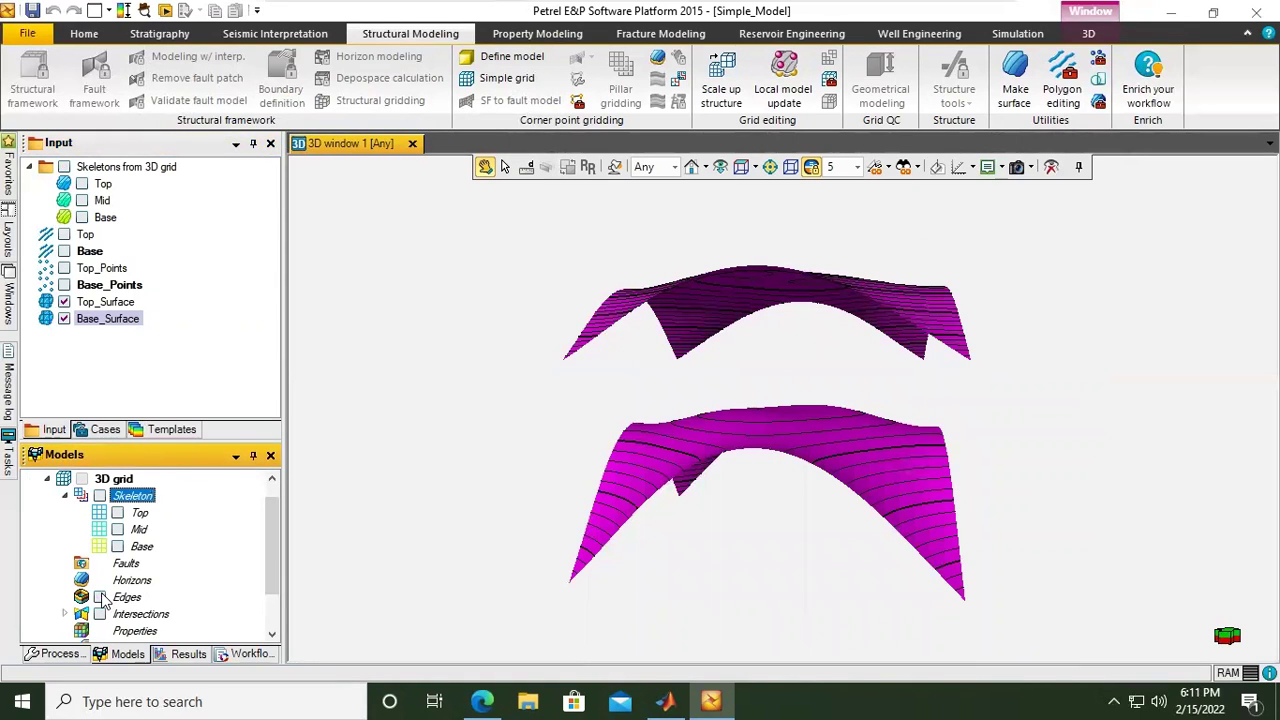
In the Processes list, expand Corner point gridding and select Make horizons.
{"action": "left_click", "coordinate": [45, 654]}
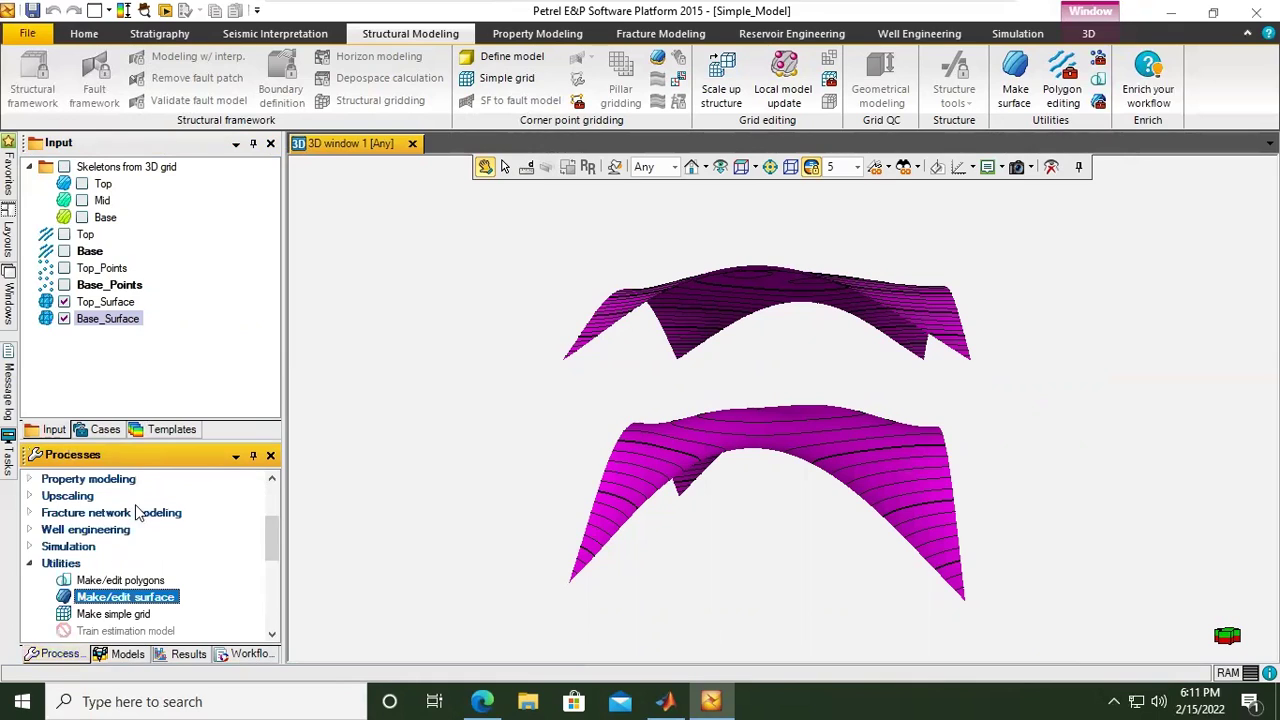
{"action": "scroll", "coordinate": [272, 512], "scroll_direction": "up", "scroll_amount": 2}
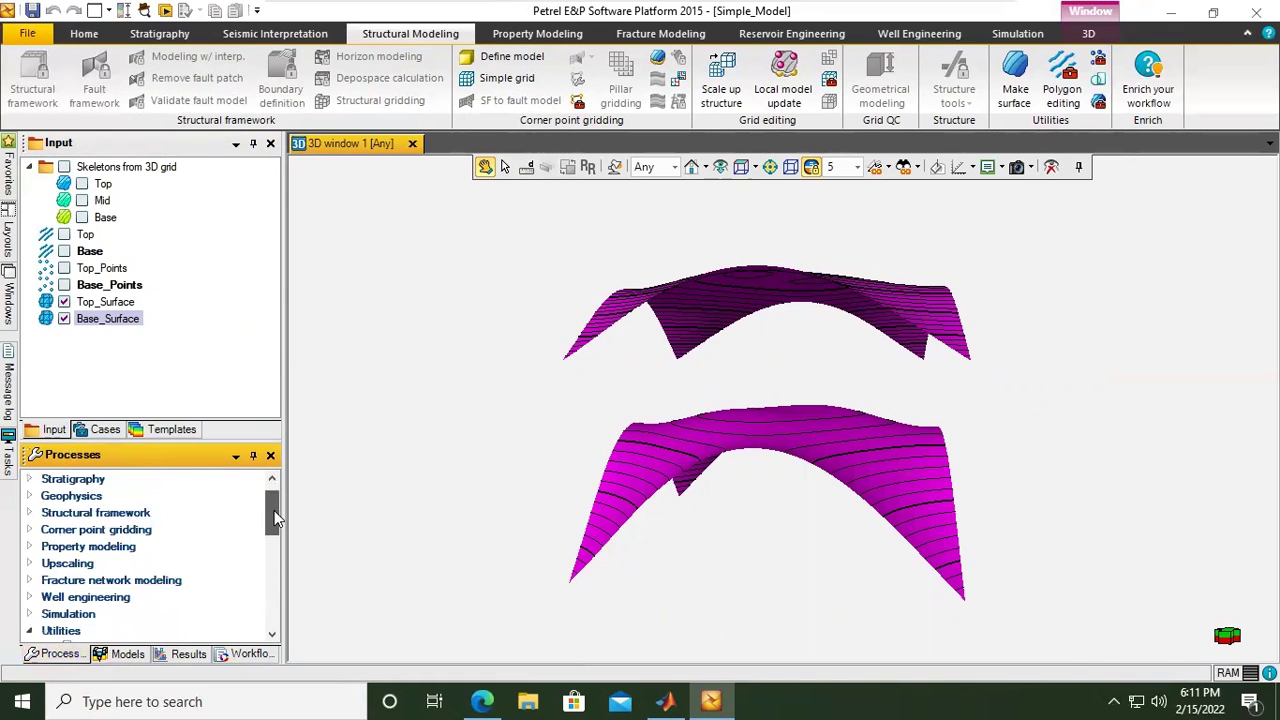
{"action": "left_click", "coordinate": [29, 547]}
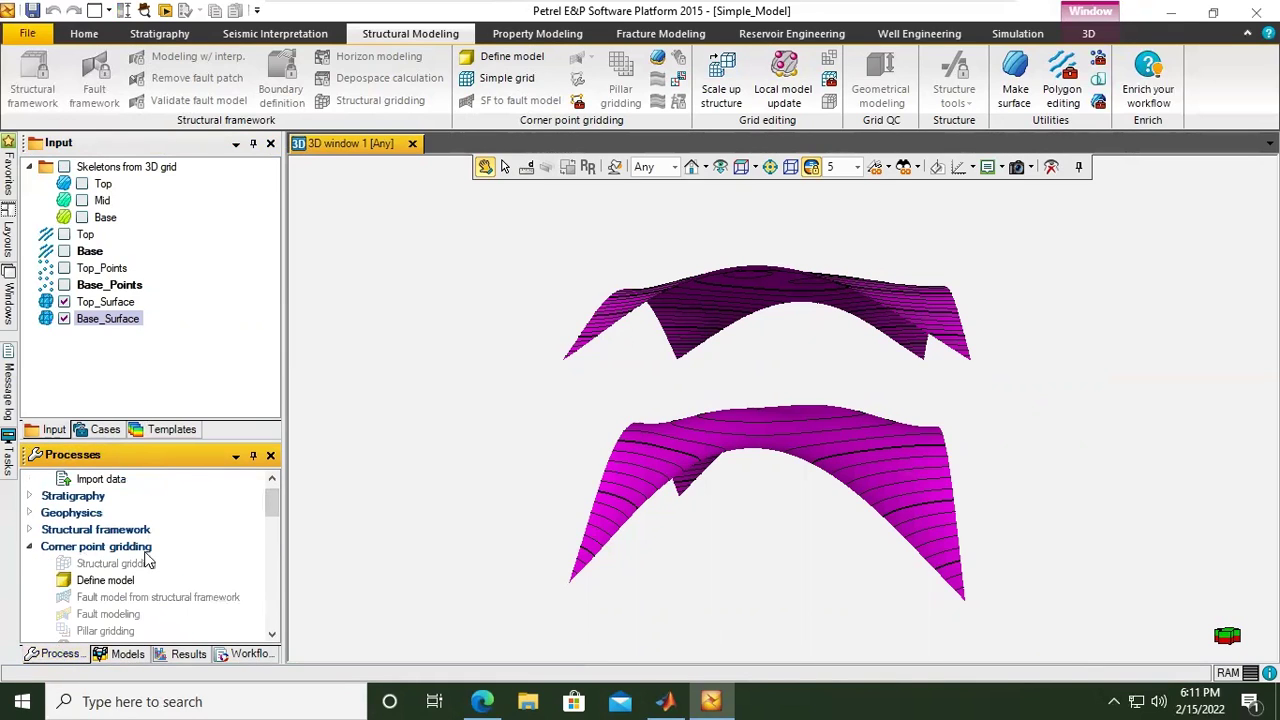
{"action": "scroll", "coordinate": [274, 505], "scroll_direction": "down", "scroll_amount": 2}
{"action": "scroll", "coordinate": [270, 512], "scroll_direction": "up", "scroll_amount": 2}
{"action": "scroll", "coordinate": [268, 510], "scroll_direction": "down", "scroll_amount": 2}
{"action": "left_click", "coordinate": [110, 580]}
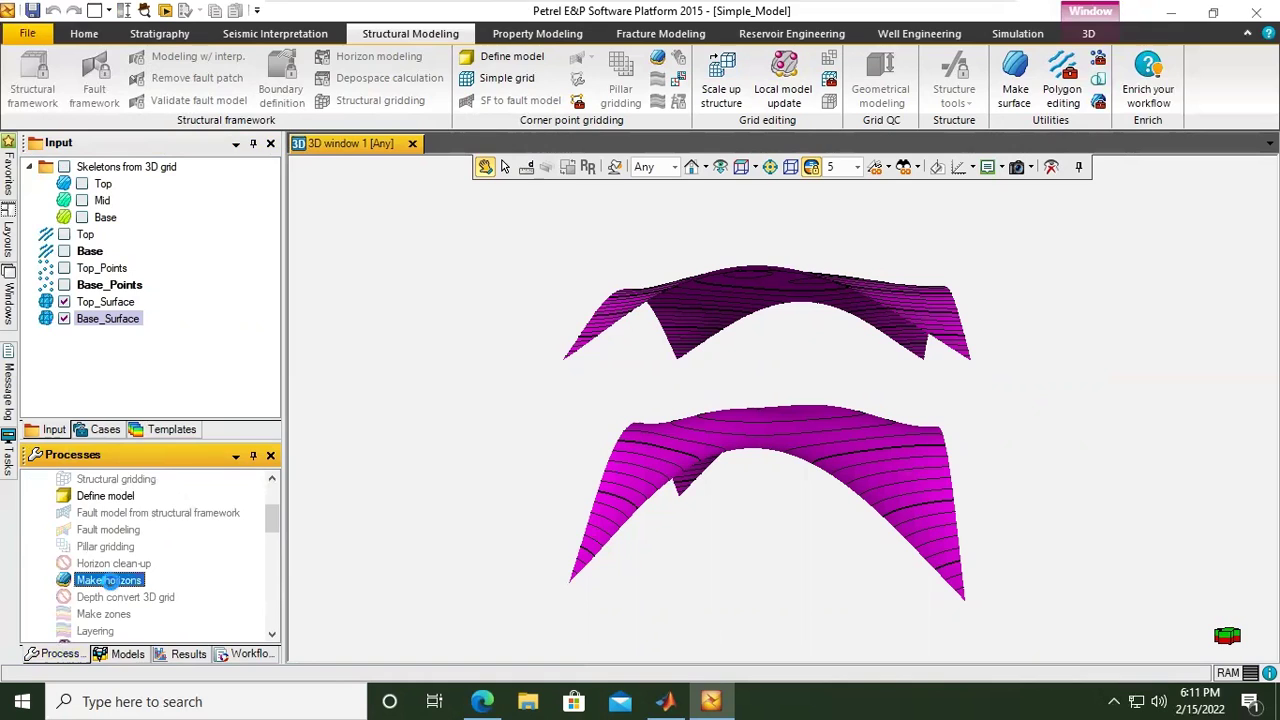
In Make horizons, append two rows filled with Top_Surface and Base_Surface, then apply and close.
{"action": "double_click", "coordinate": [108, 581]}
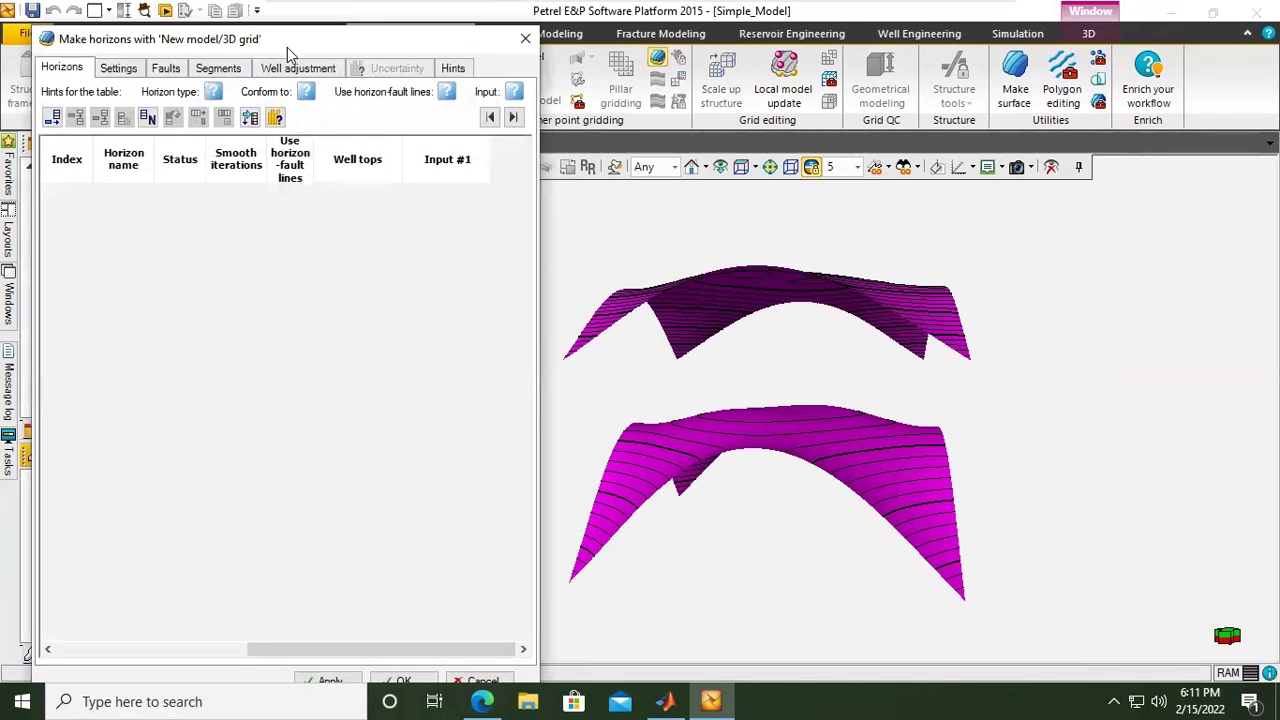
{"action": "left_click_drag", "start_coordinate": [287, 47], "coordinate": [578, 55]}
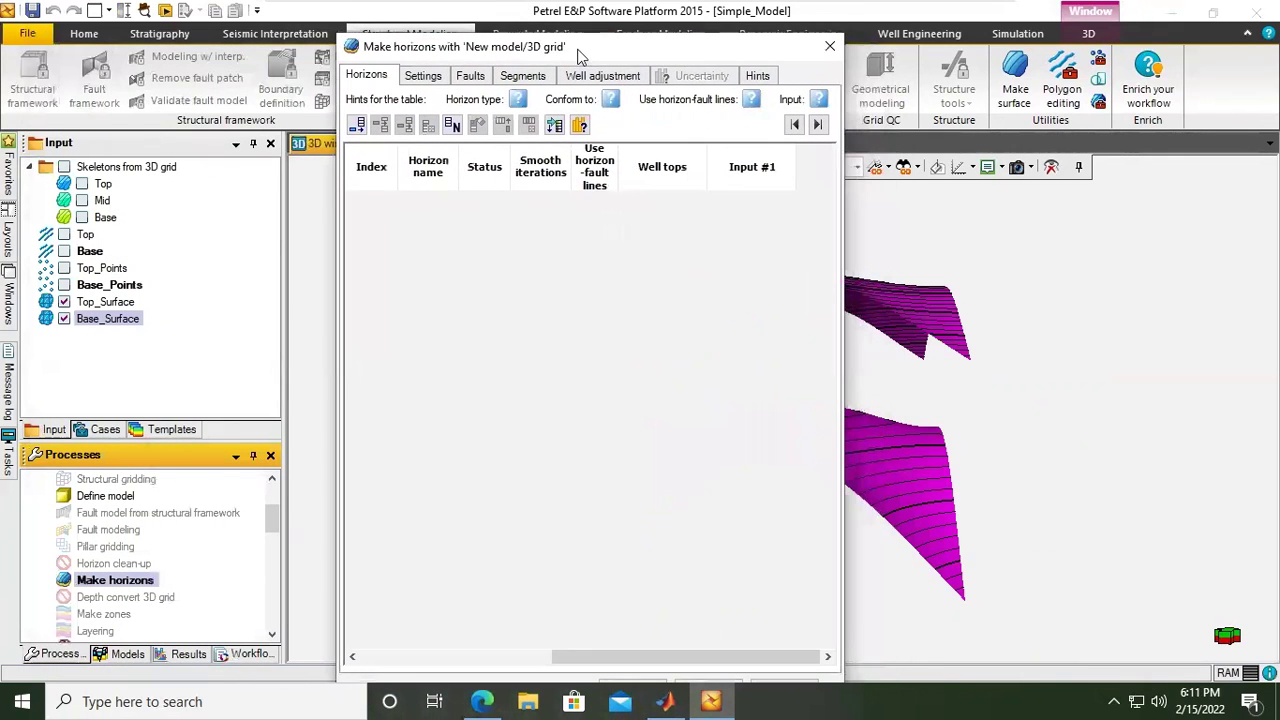
{"action": "left_click", "coordinate": [357, 126]}
{"action": "left_click", "coordinate": [357, 126]}
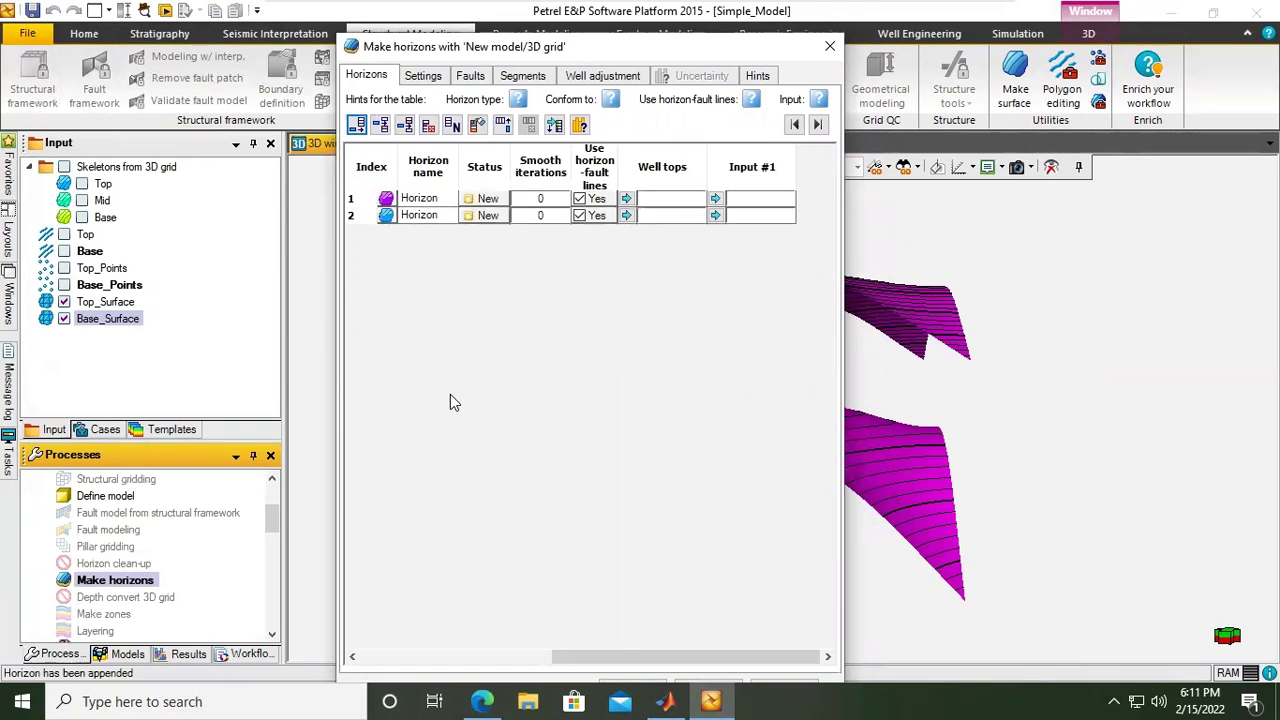
{"action": "left_click", "coordinate": [108, 303]}
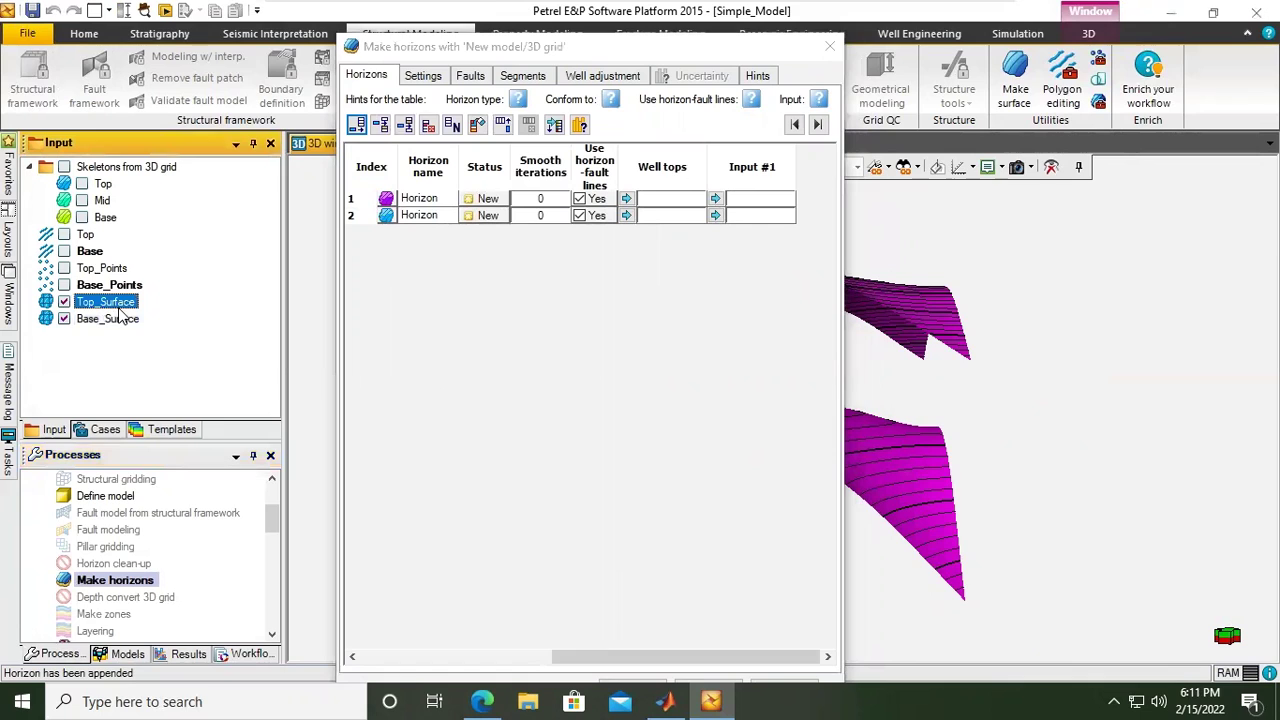
{"action": "left_click", "coordinate": [555, 126]}
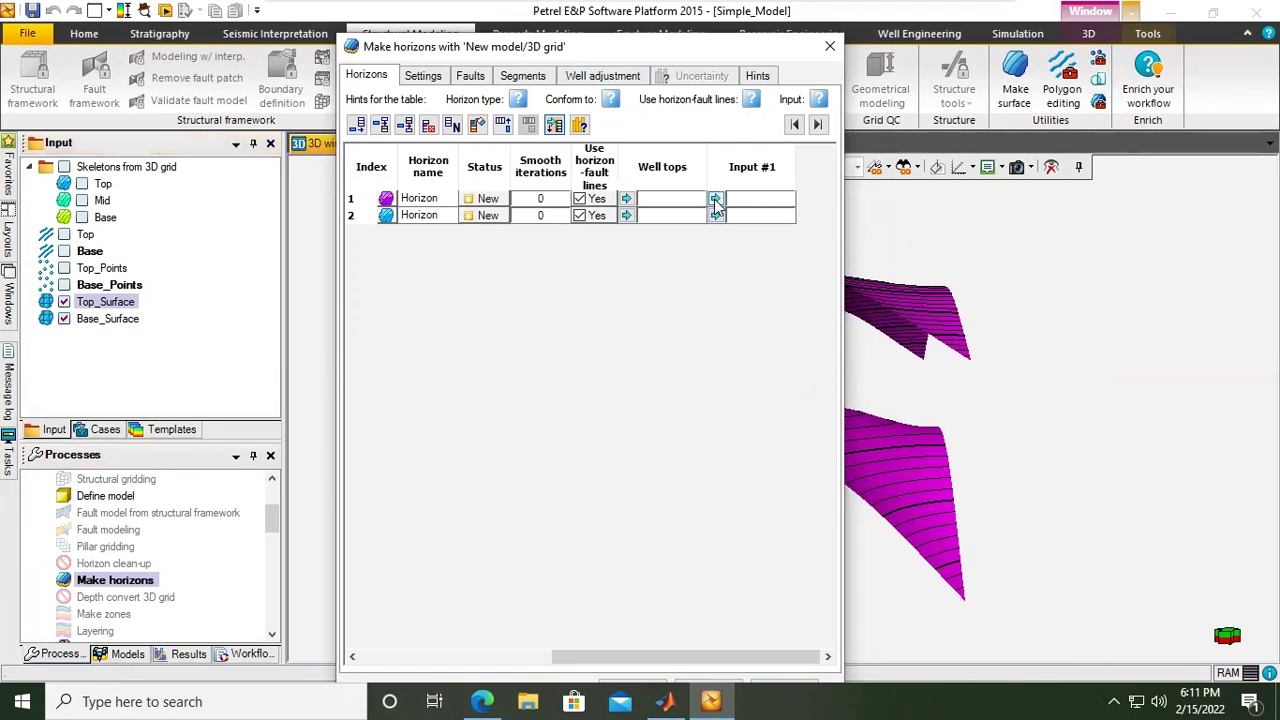
{"action": "left_click", "coordinate": [715, 199]}
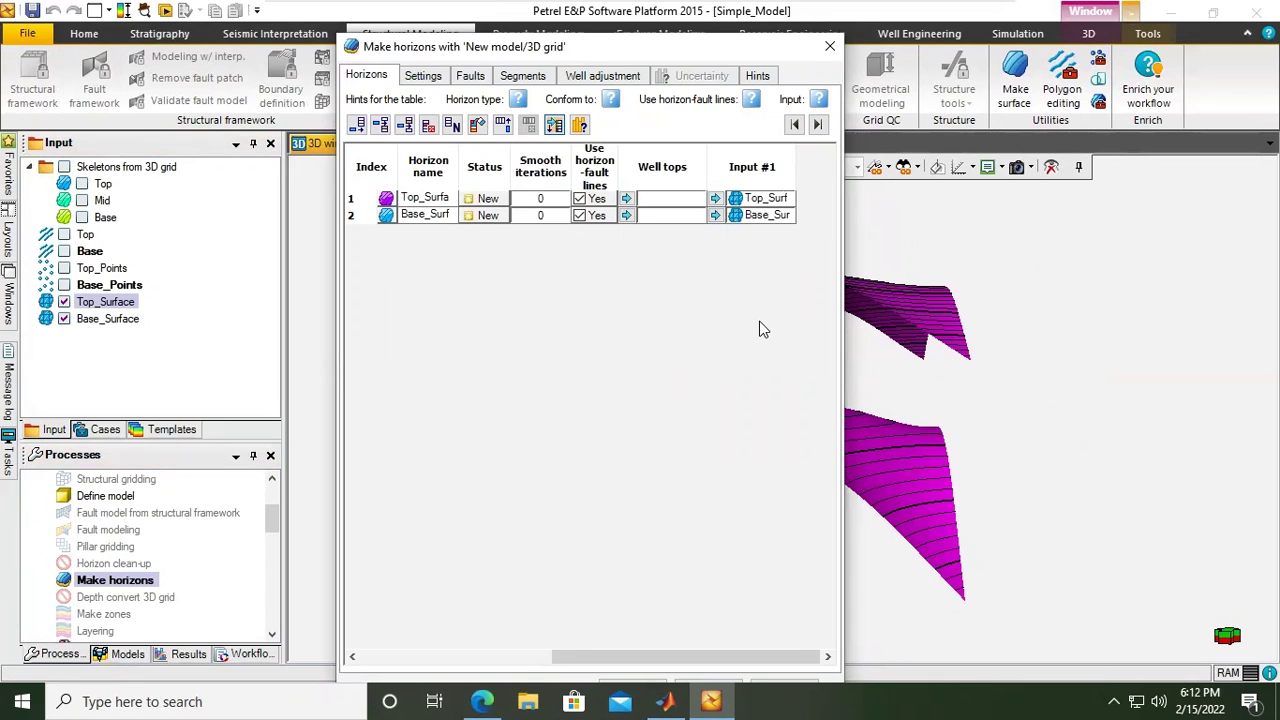
{"action": "left_click_drag", "start_coordinate": [447, 53], "coordinate": [359, 38]}
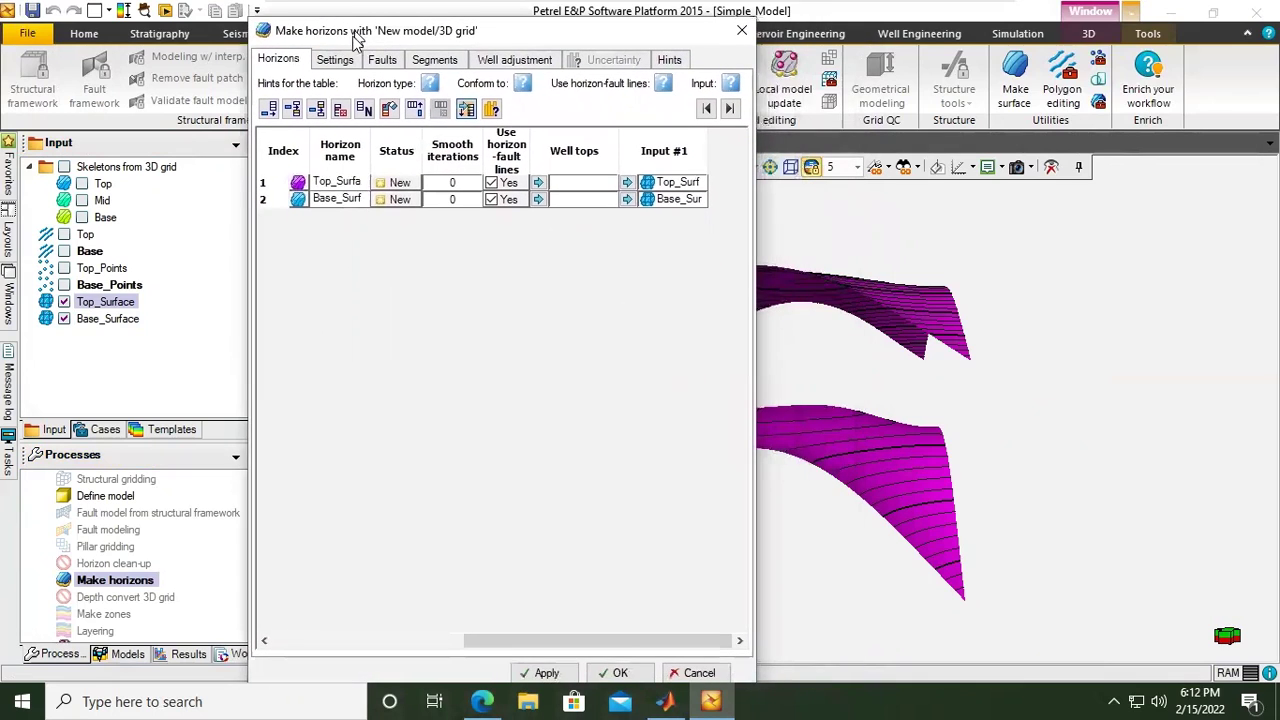
{"action": "left_click", "coordinate": [548, 673]}
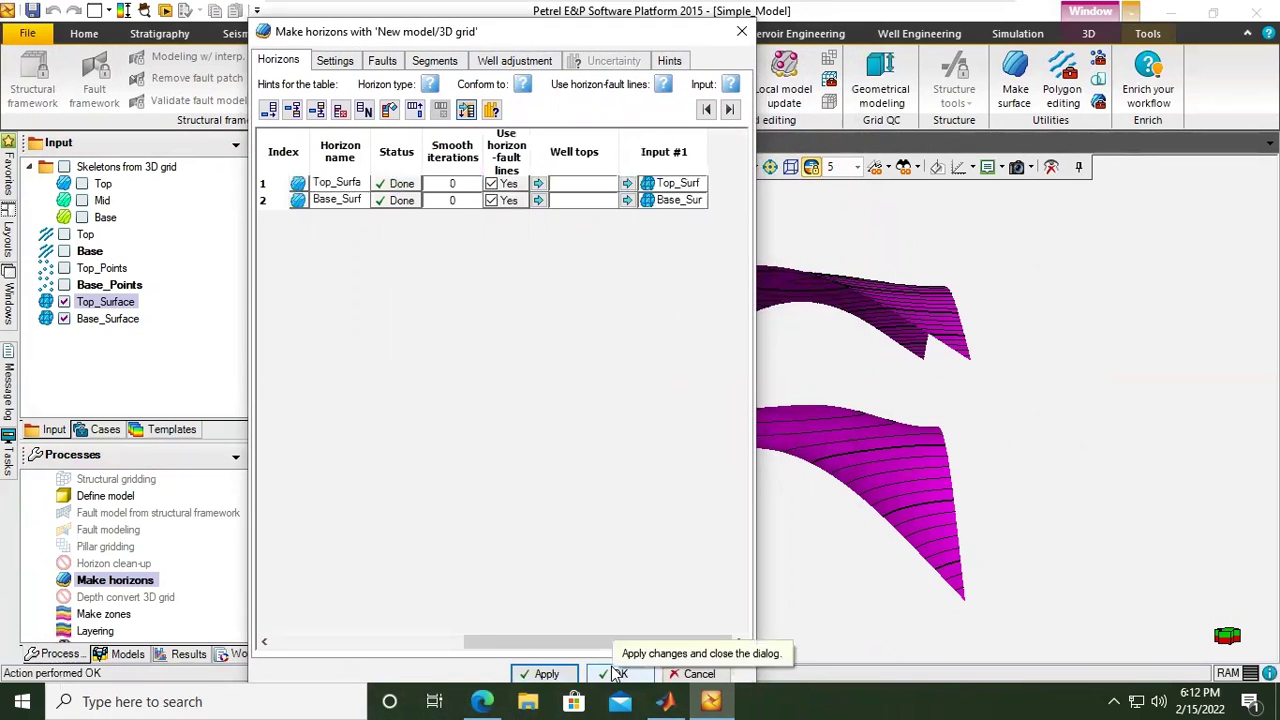
{"action": "left_click", "coordinate": [614, 673]}
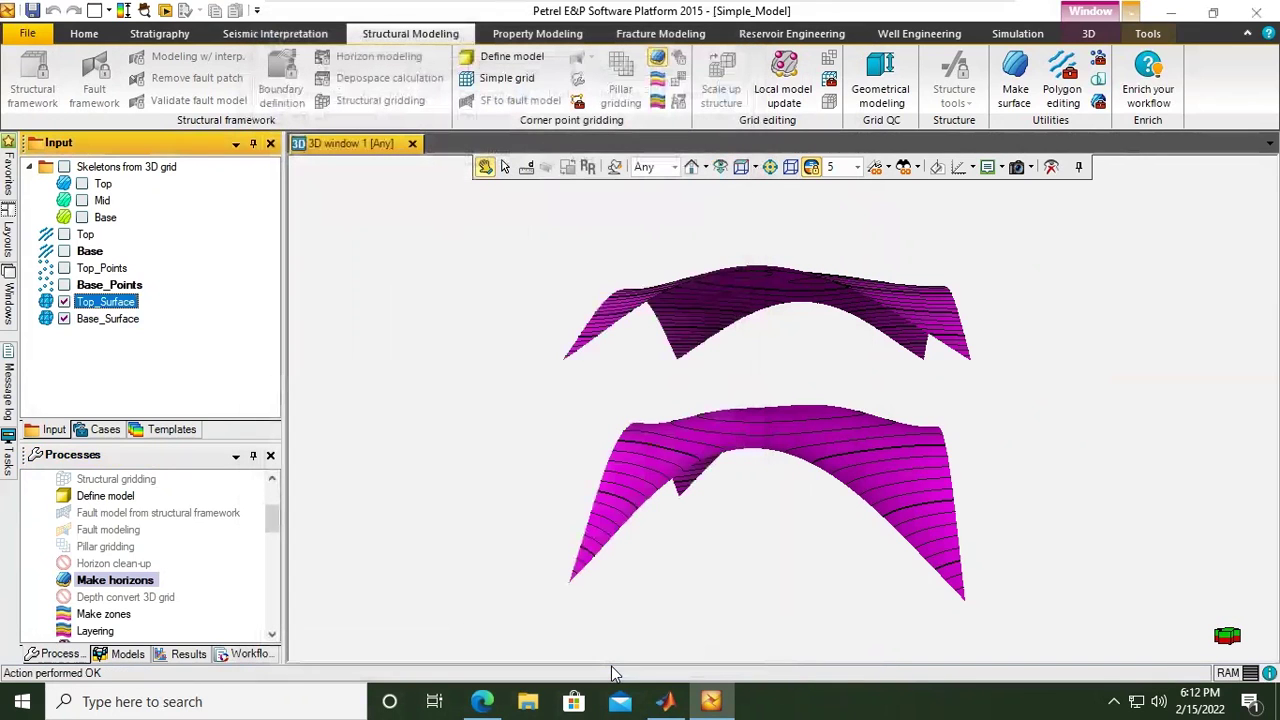
Display the 3D grid's Horizons and hide the input Top_Surface and Base_Surface.
{"action": "left_click", "coordinate": [128, 653]}
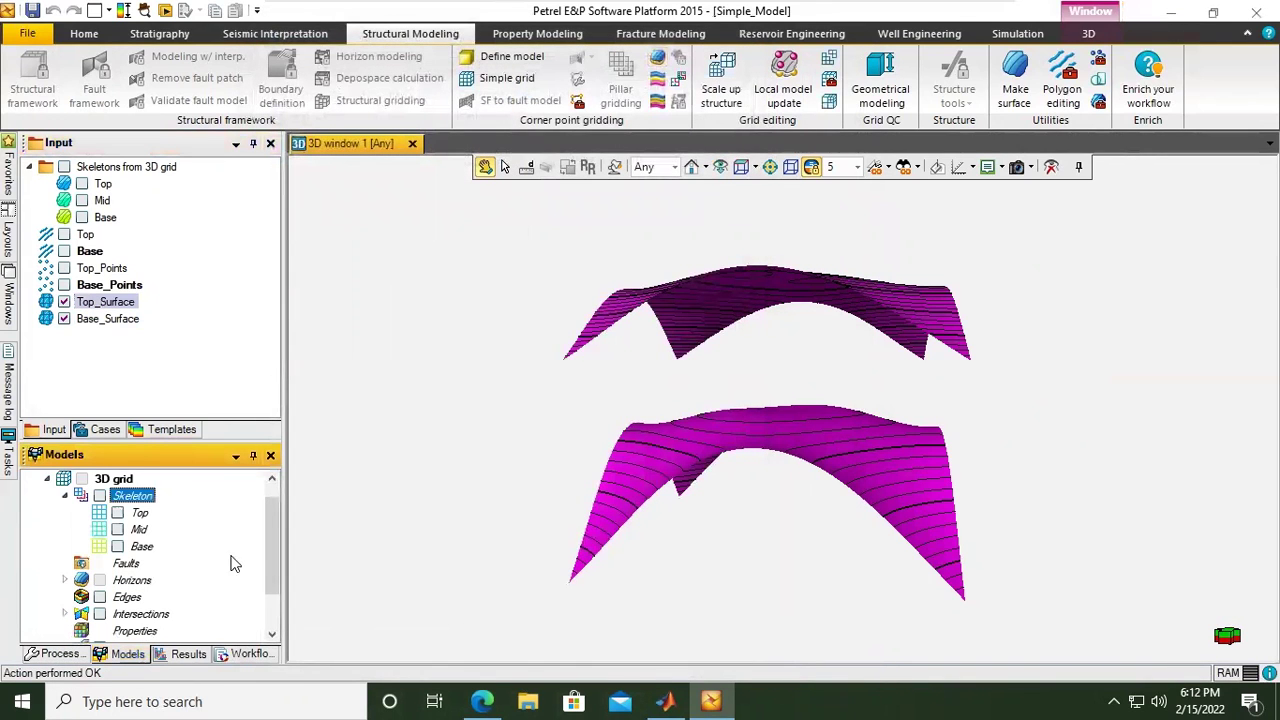
{"action": "scroll", "coordinate": [279, 555], "scroll_direction": "down", "scroll_amount": 1}
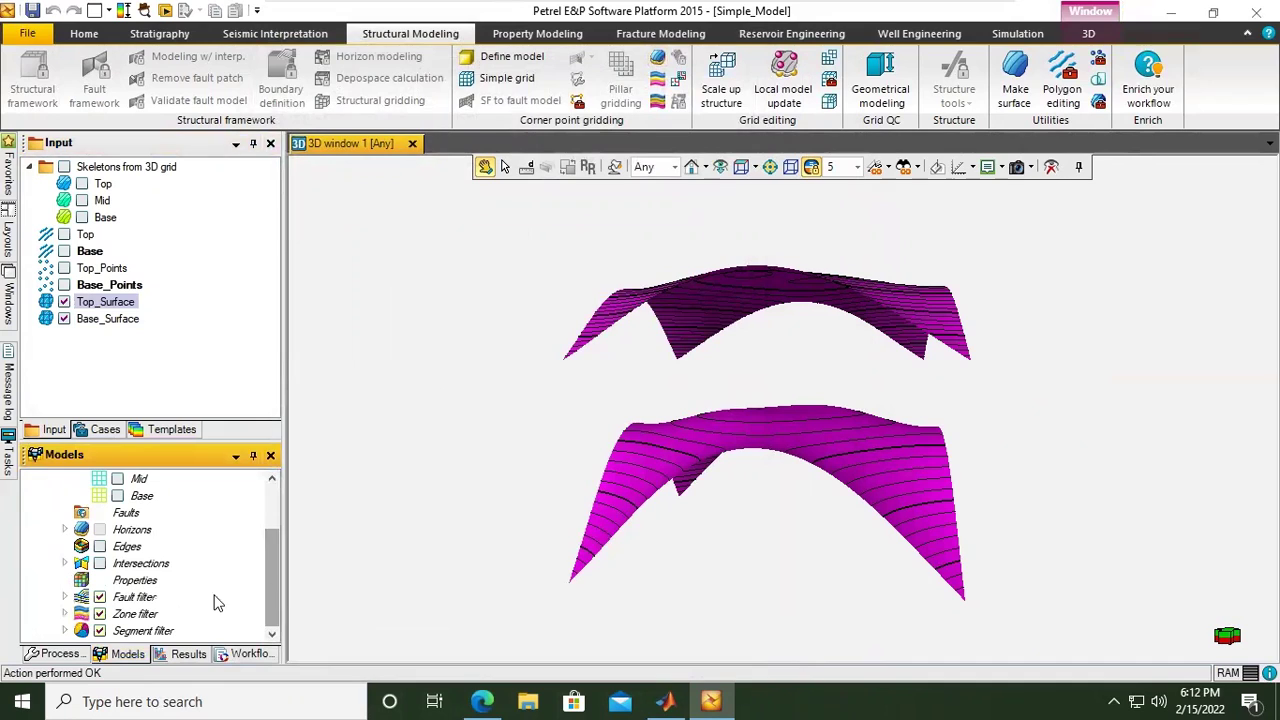
{"action": "left_click", "coordinate": [65, 530]}
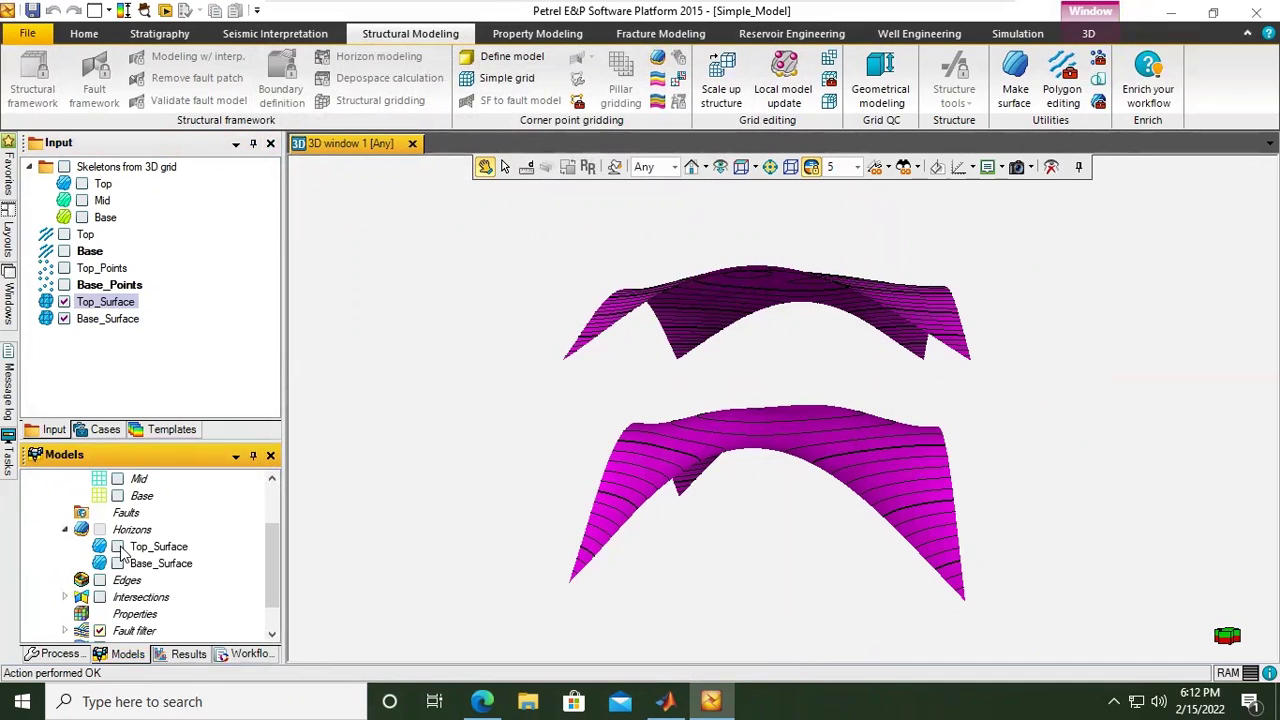
{"action": "left_click", "coordinate": [118, 547]}
{"action": "left_click", "coordinate": [64, 302]}
{"action": "left_click", "coordinate": [64, 319]}
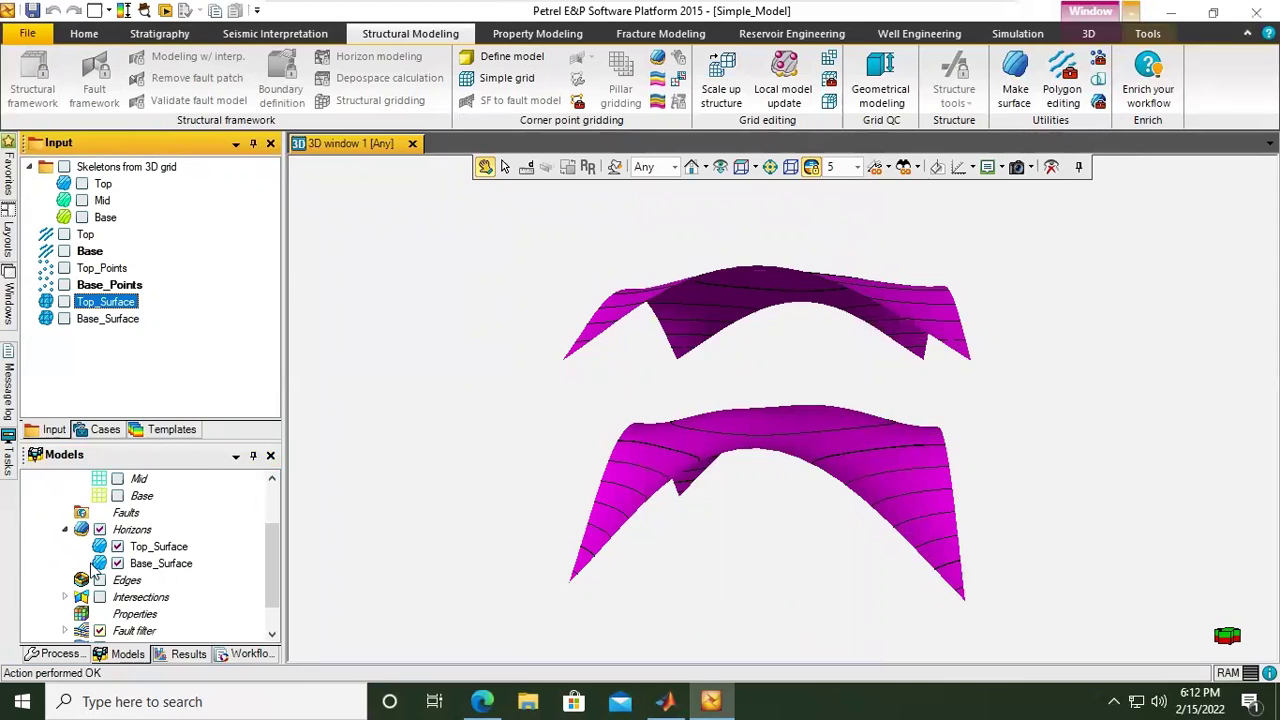
Rotate the view of the two horizons and briefly toggle the grid edges on and off.
{"action": "left_click_drag", "start_coordinate": [789, 409], "coordinate": [883, 451]}
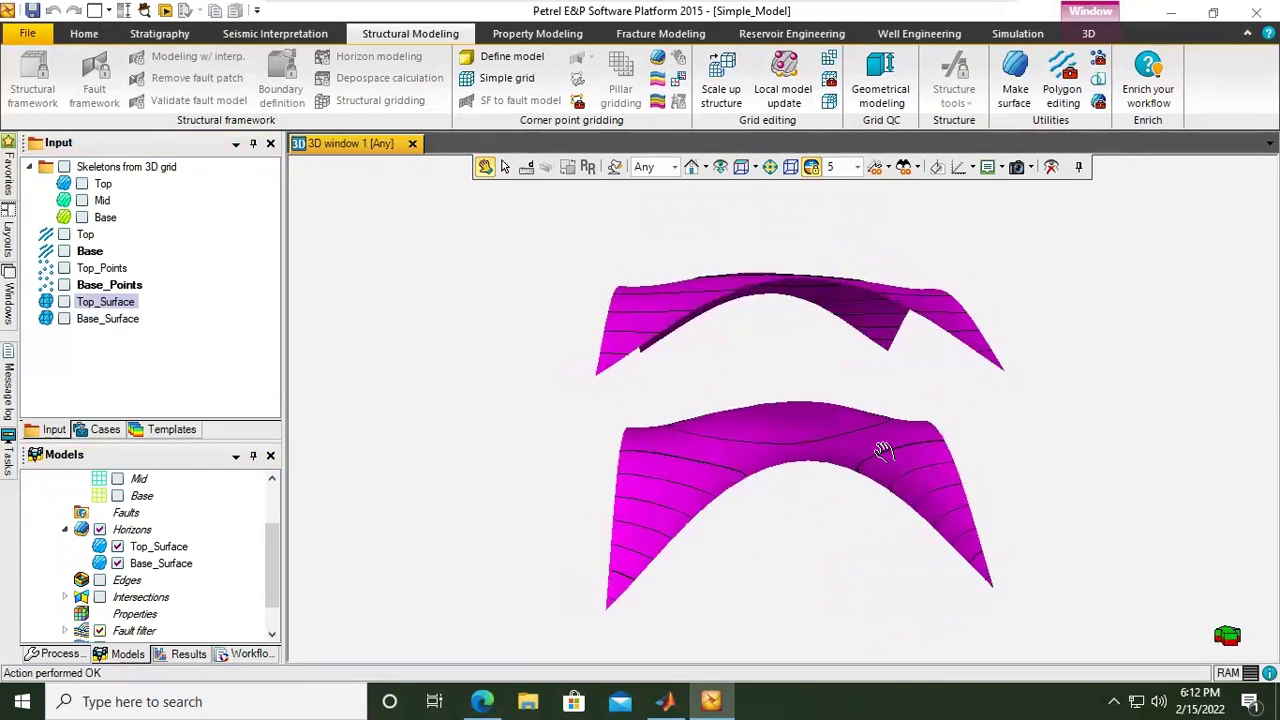
{"action": "left_click", "coordinate": [99, 580]}
{"action": "left_click", "coordinate": [99, 580]}
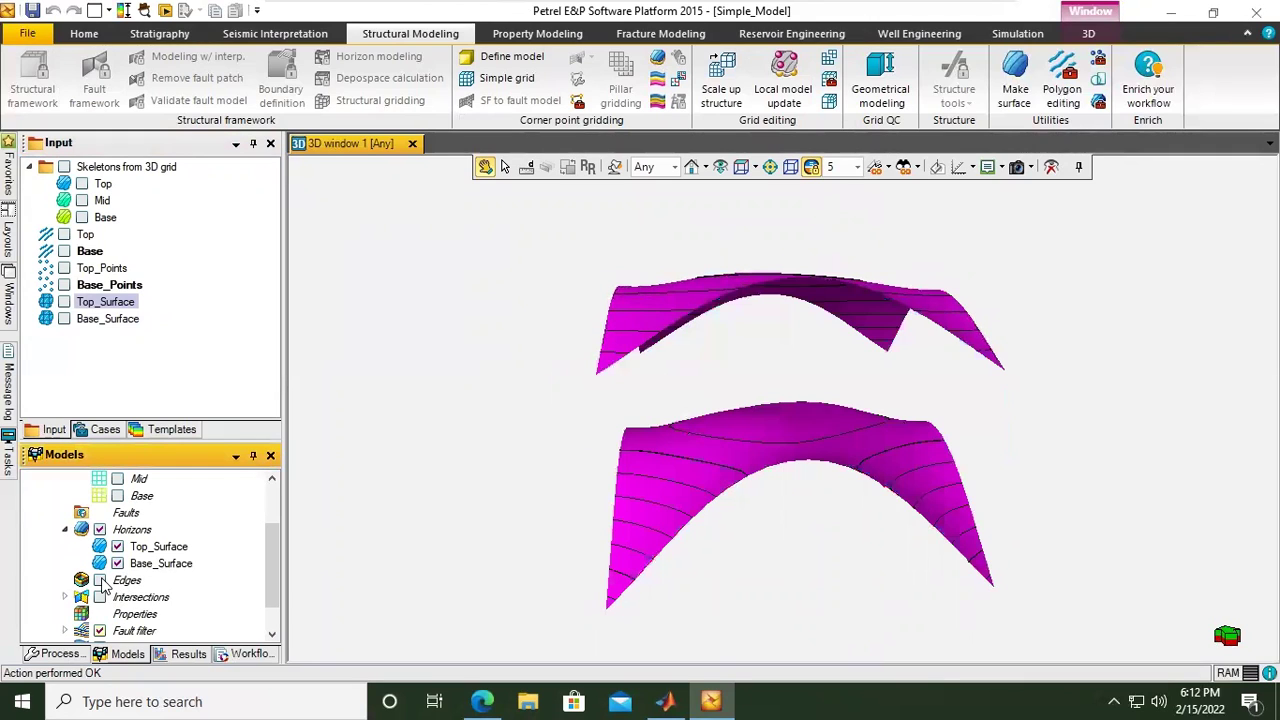
Turn the grid edges back on and orbit to a flatter side view of the blue flank.
{"action": "left_click", "coordinate": [99, 580]}
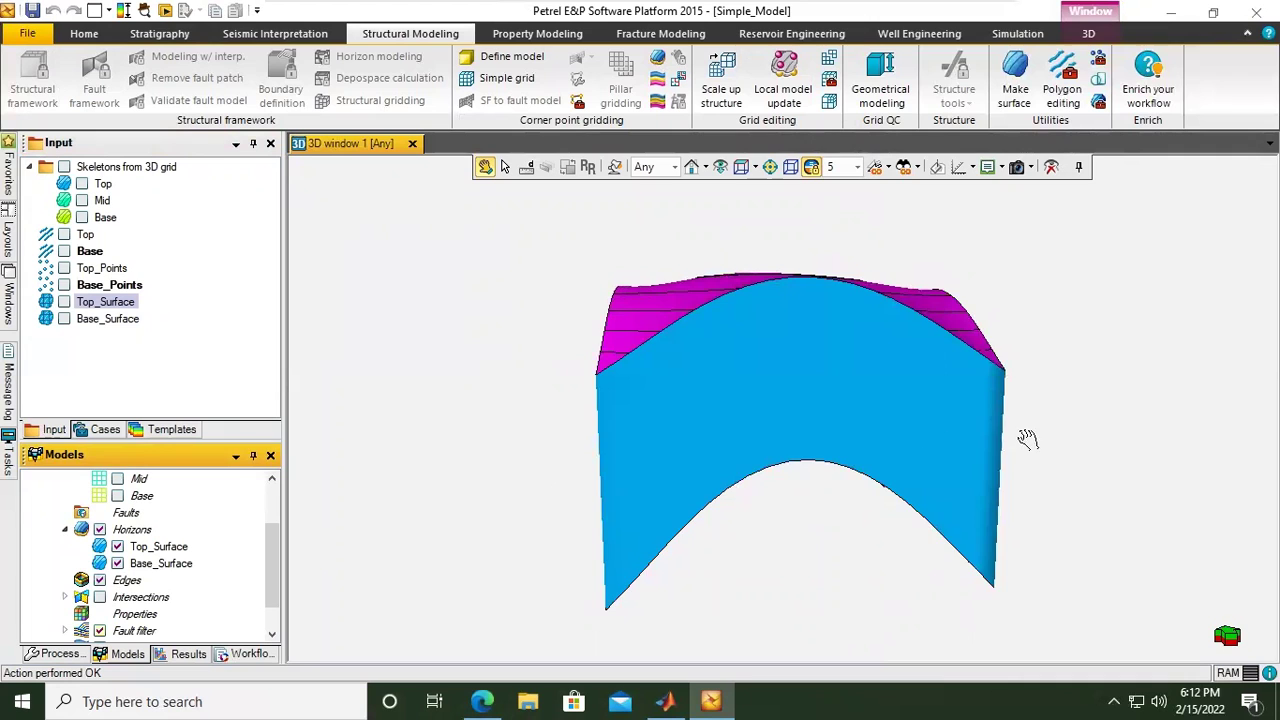
{"action": "left_click_drag", "start_coordinate": [1020, 440], "coordinate": [564, 521]}
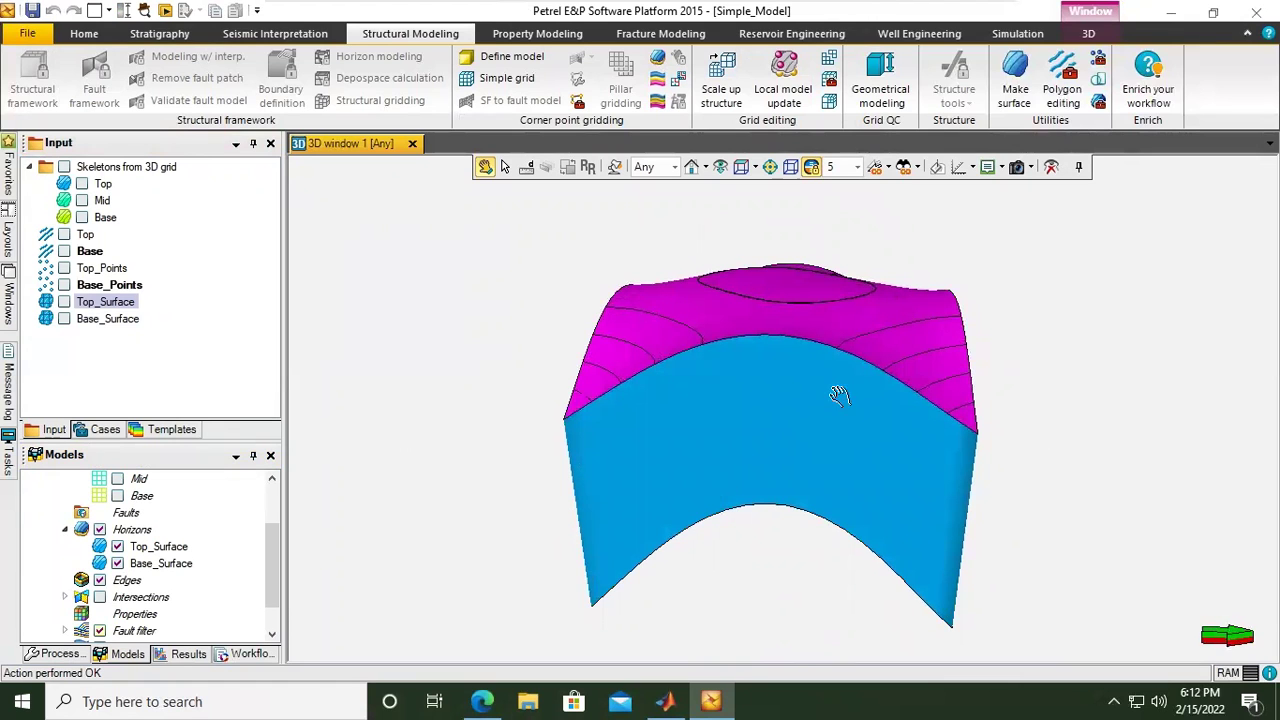
{"action": "left_click_drag", "start_coordinate": [794, 471], "coordinate": [597, 360]}
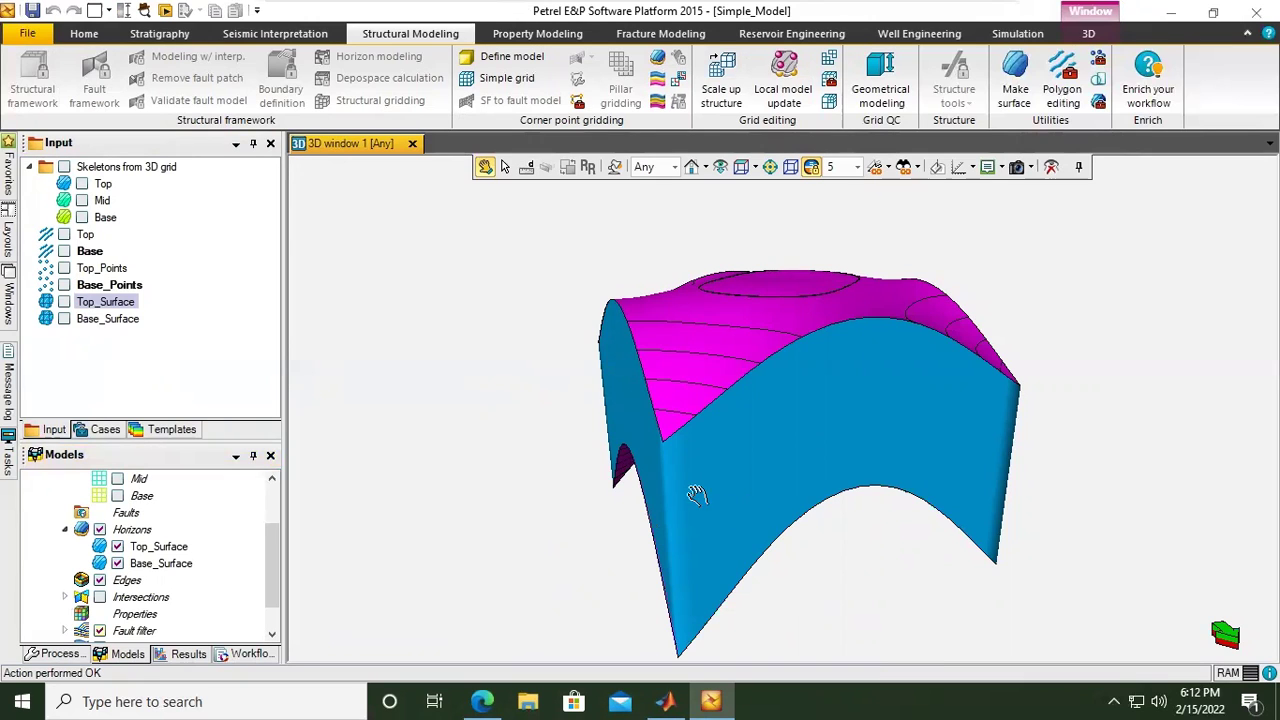
{"action": "left_click_drag", "start_coordinate": [694, 497], "coordinate": [626, 471]}
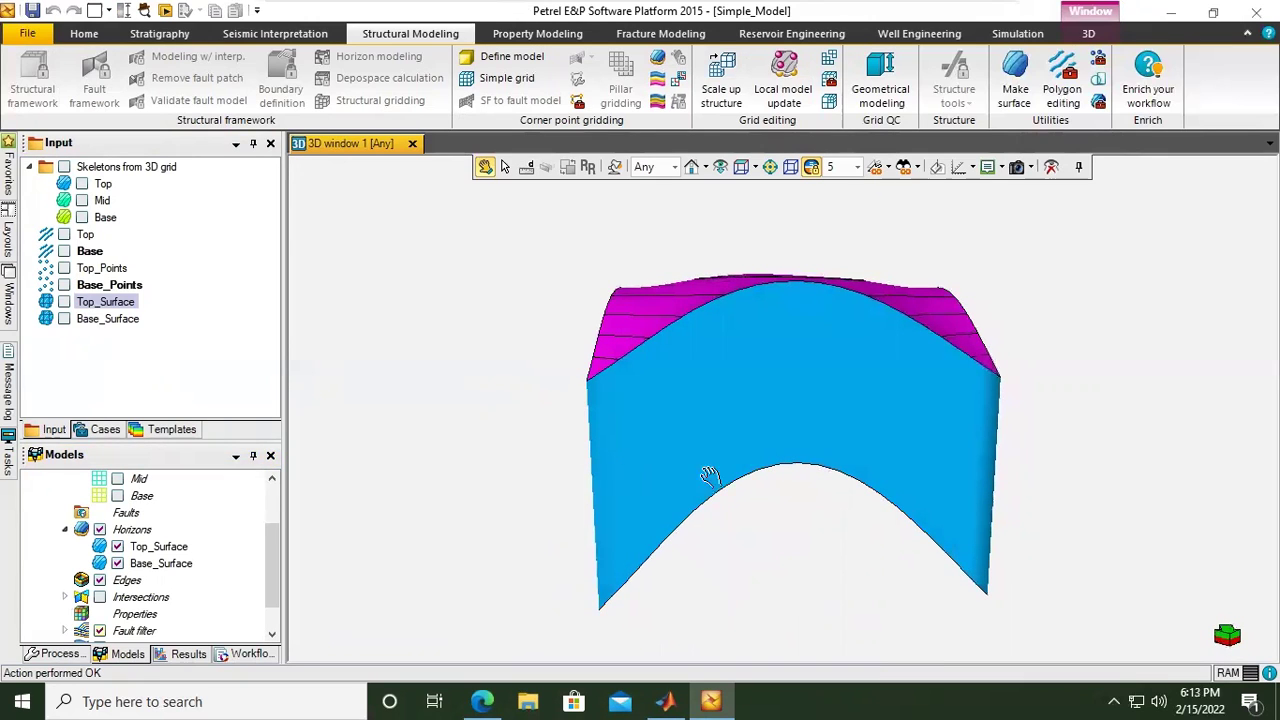
{"action": "left_click_drag", "start_coordinate": [266, 538], "coordinate": [266, 596]}
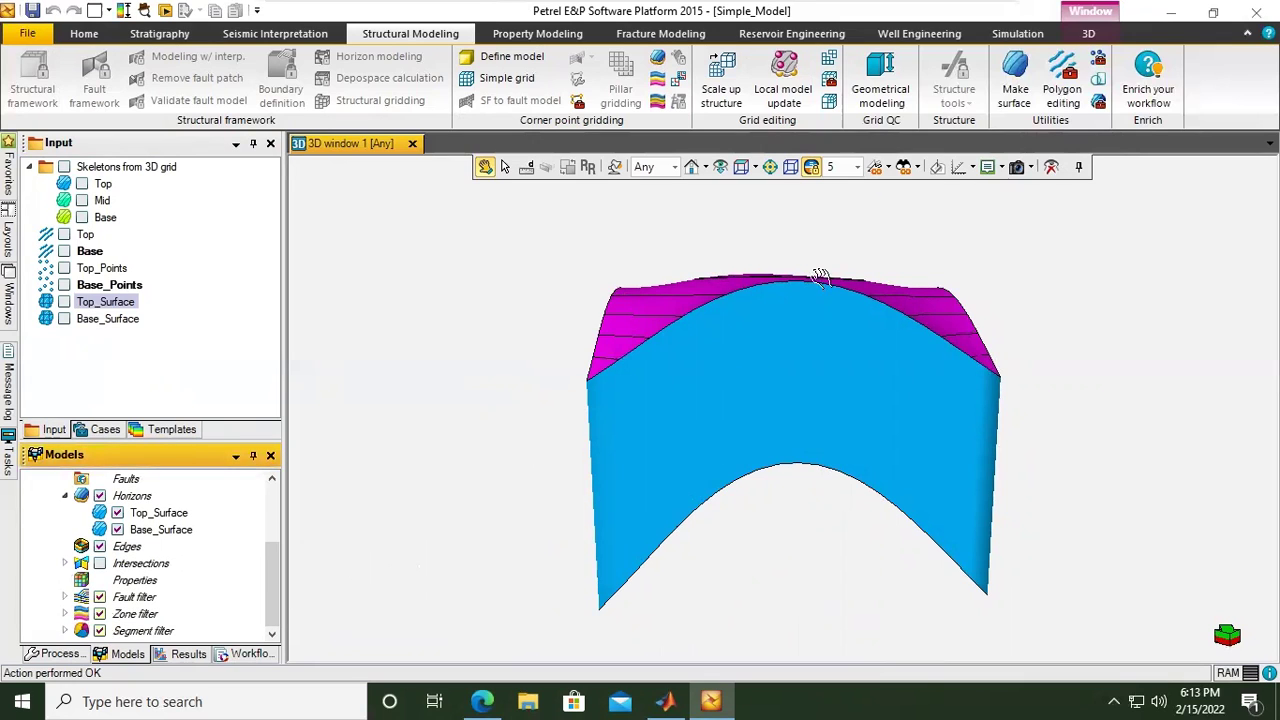
Turn on the Axis display, zoom out and orbit the model to a corner-on view.
{"action": "left_click", "coordinate": [965, 168]}
{"action": "left_click", "coordinate": [985, 189]}
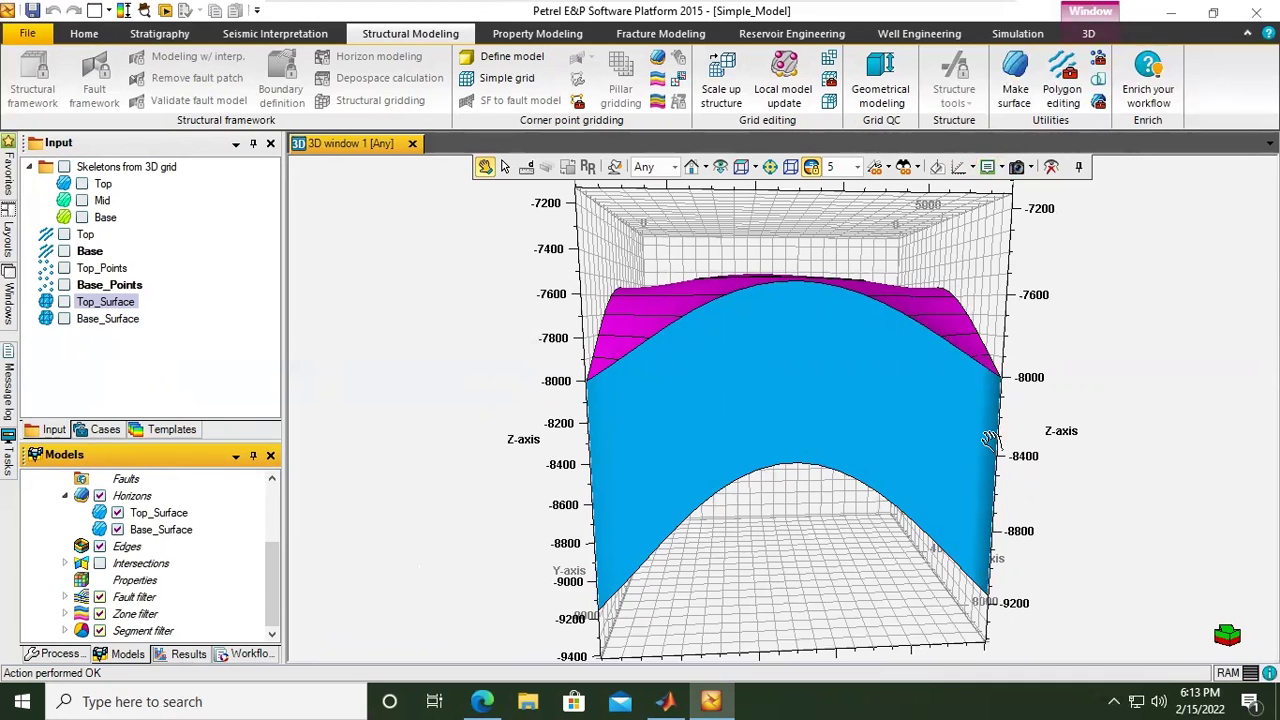
{"action": "scroll", "coordinate": [880, 370], "scroll_direction": "down", "scroll_amount": 2}
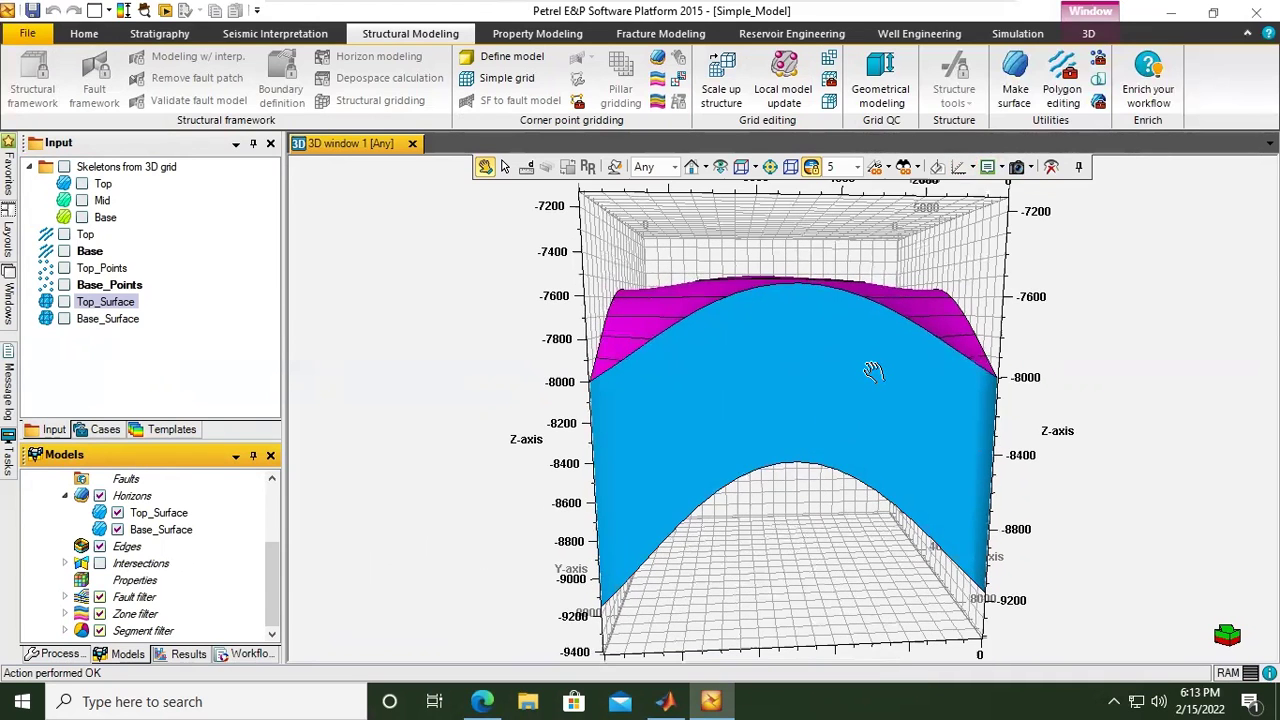
{"action": "scroll", "coordinate": [873, 372], "scroll_direction": "down", "scroll_amount": 4}
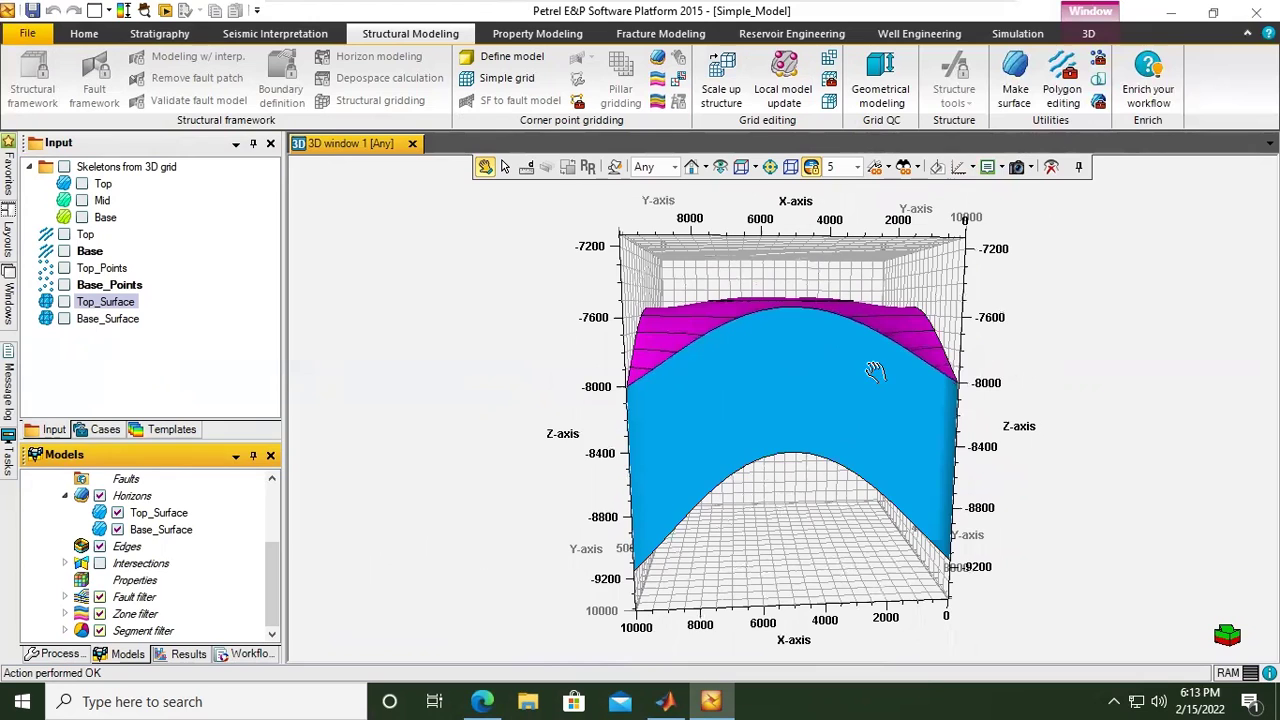
{"action": "left_click_drag", "start_coordinate": [629, 378], "coordinate": [563, 383]}
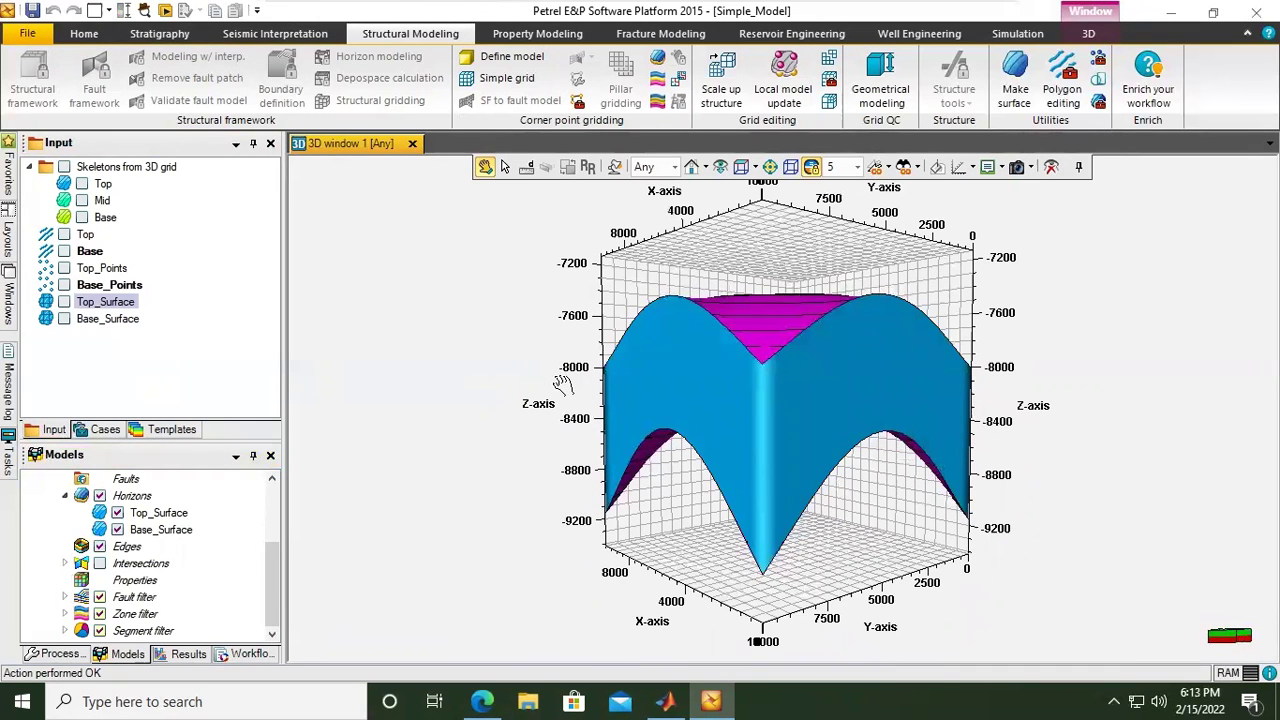
{"action": "left_click", "coordinate": [259, 578]}
{"action": "left_click_drag", "start_coordinate": [264, 583], "coordinate": [281, 522]}
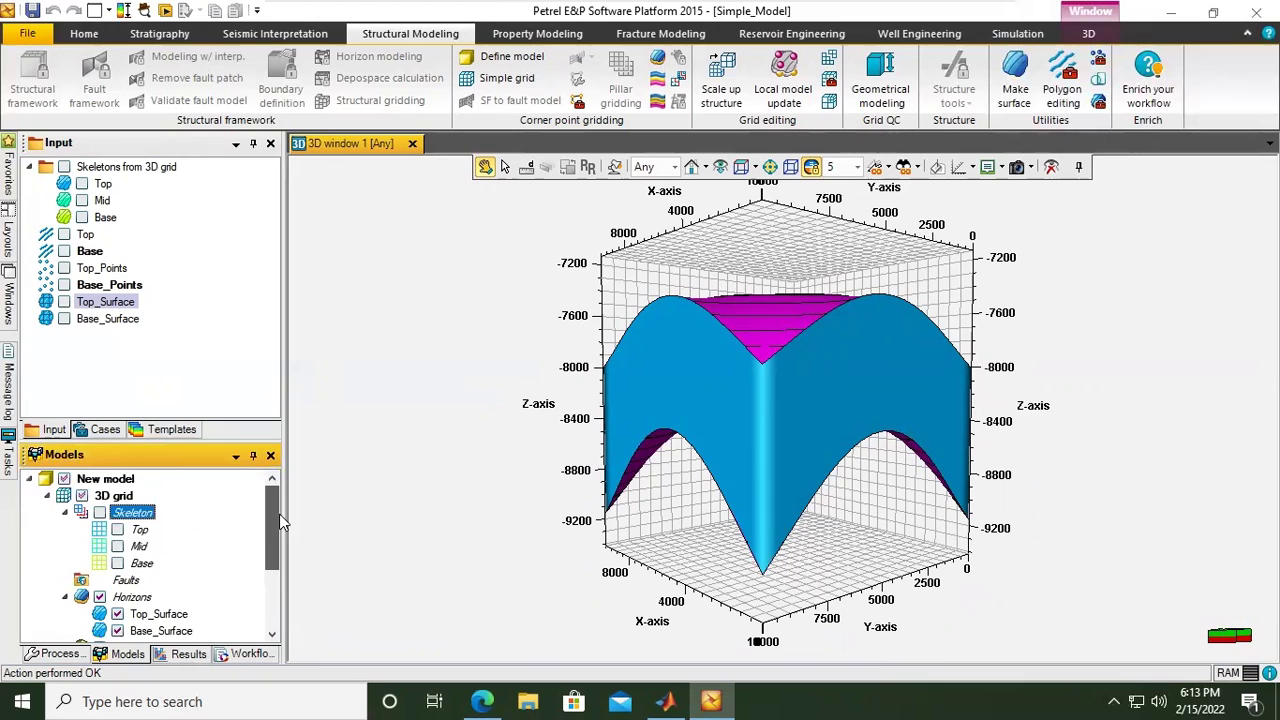
{"action": "scroll", "coordinate": [150, 560], "scroll_direction": "down", "scroll_amount": 2}
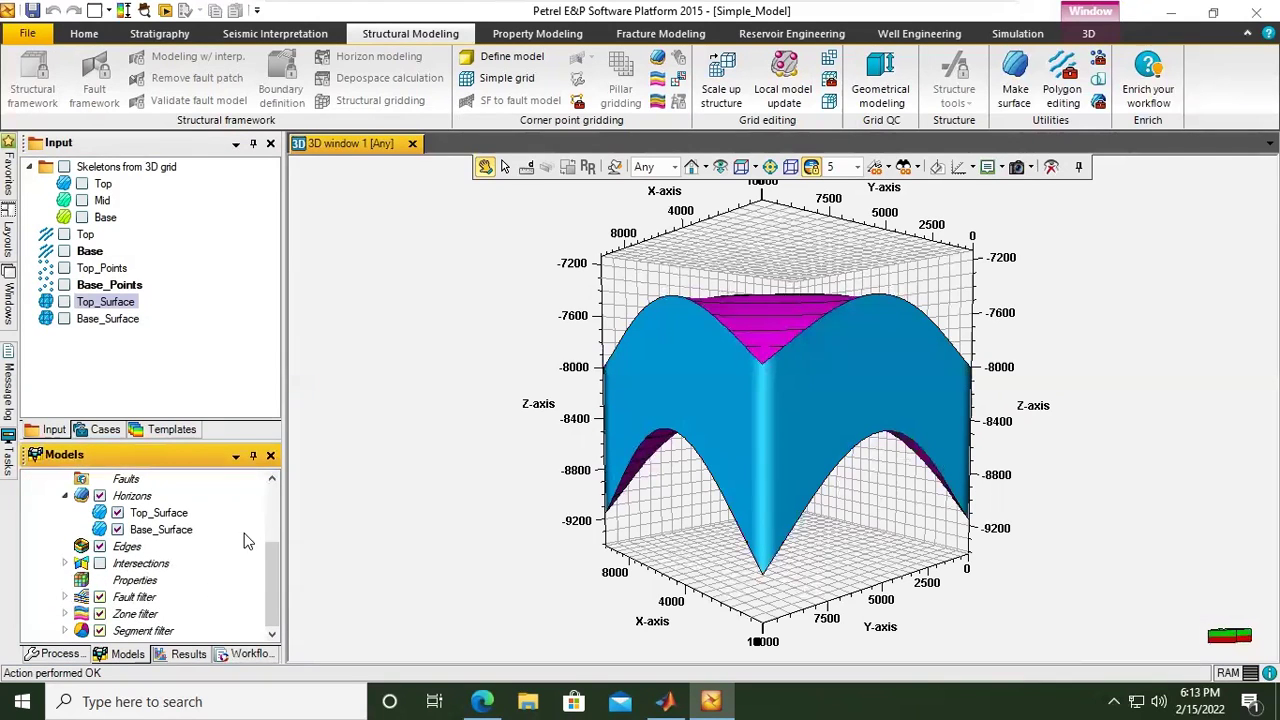
{"action": "scroll", "coordinate": [185, 555], "scroll_direction": "up", "scroll_amount": 2}
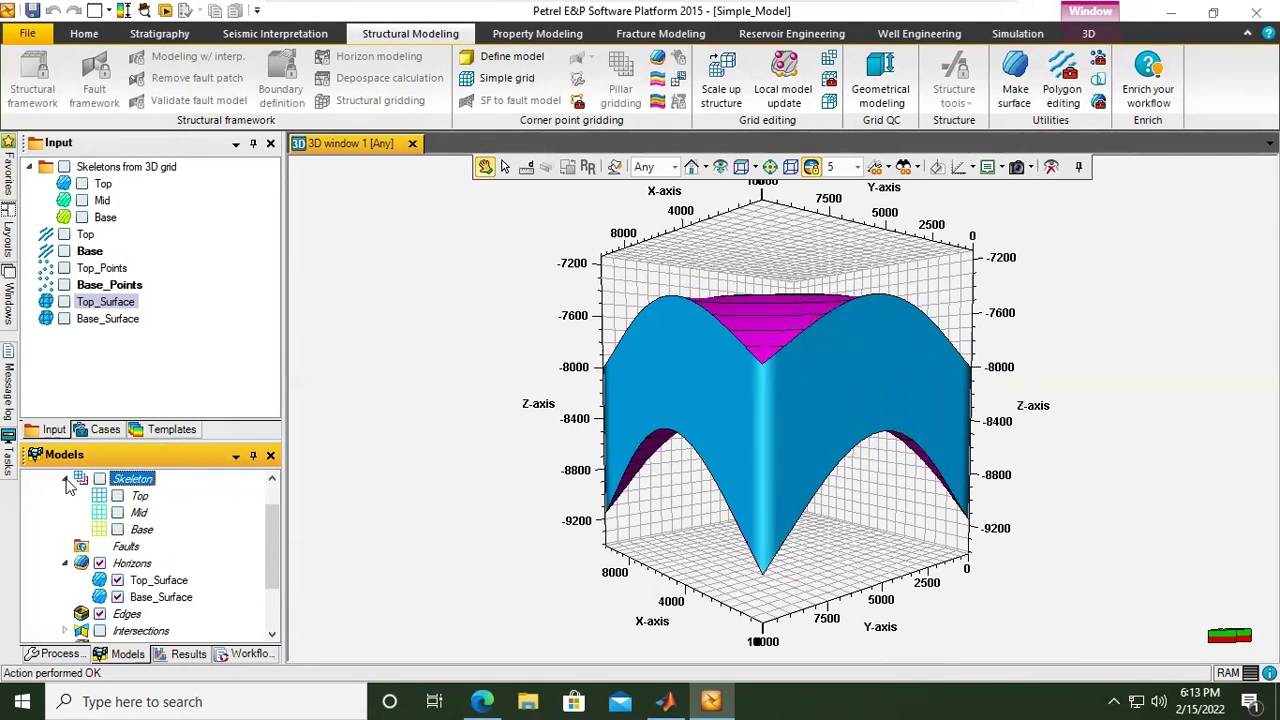
{"action": "left_click", "coordinate": [66, 480]}
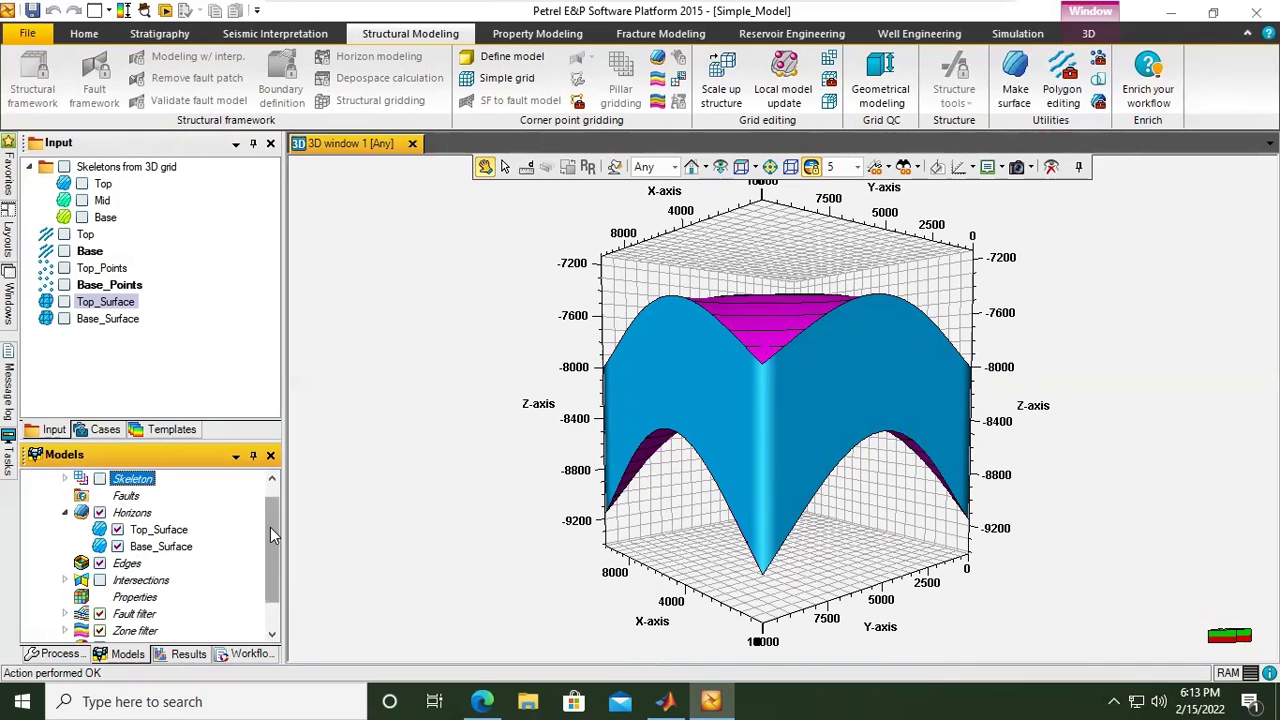
{"action": "scroll", "coordinate": [270, 527], "scroll_direction": "up", "scroll_amount": 1}
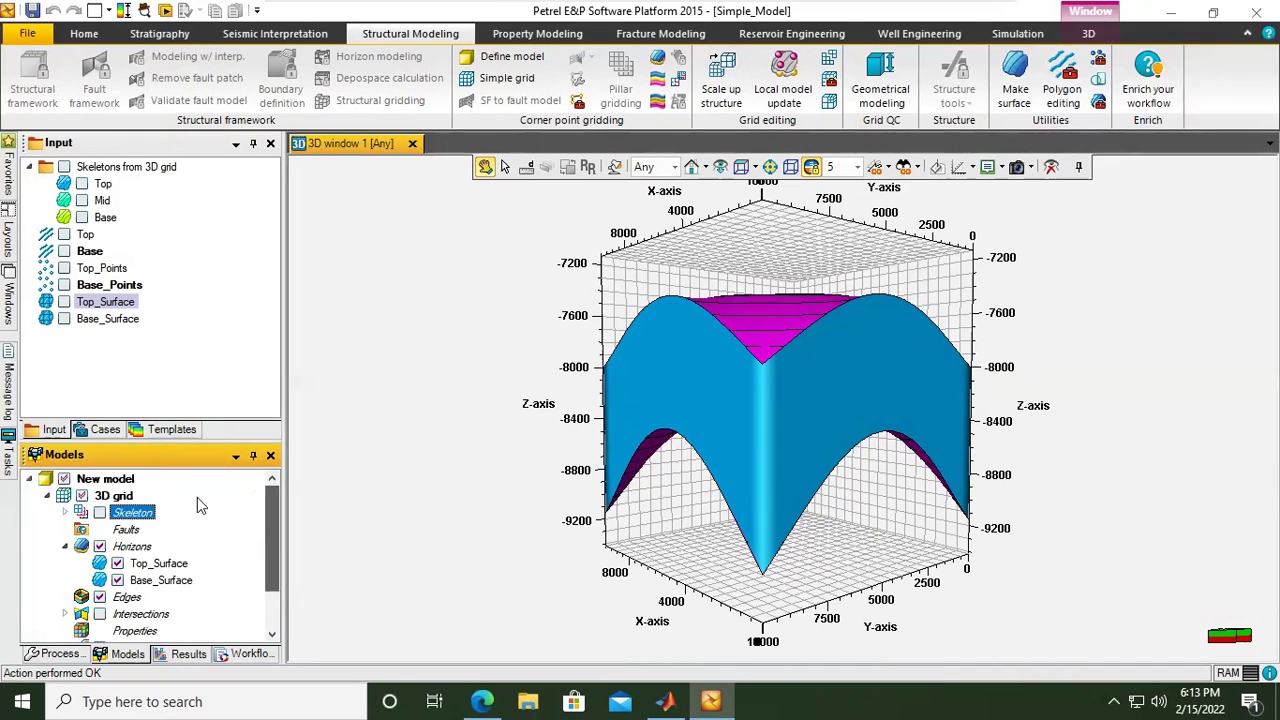
{"action": "left_click", "coordinate": [100, 513]}
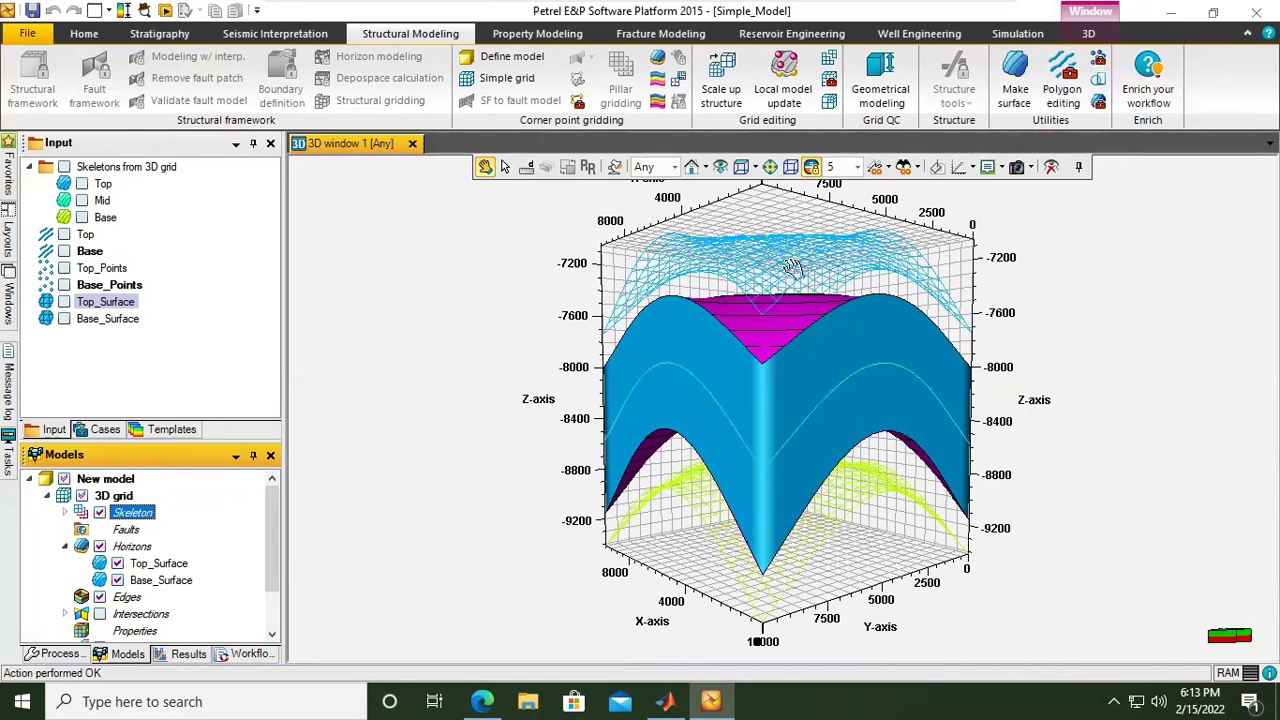
{"action": "left_click", "coordinate": [100, 513]}
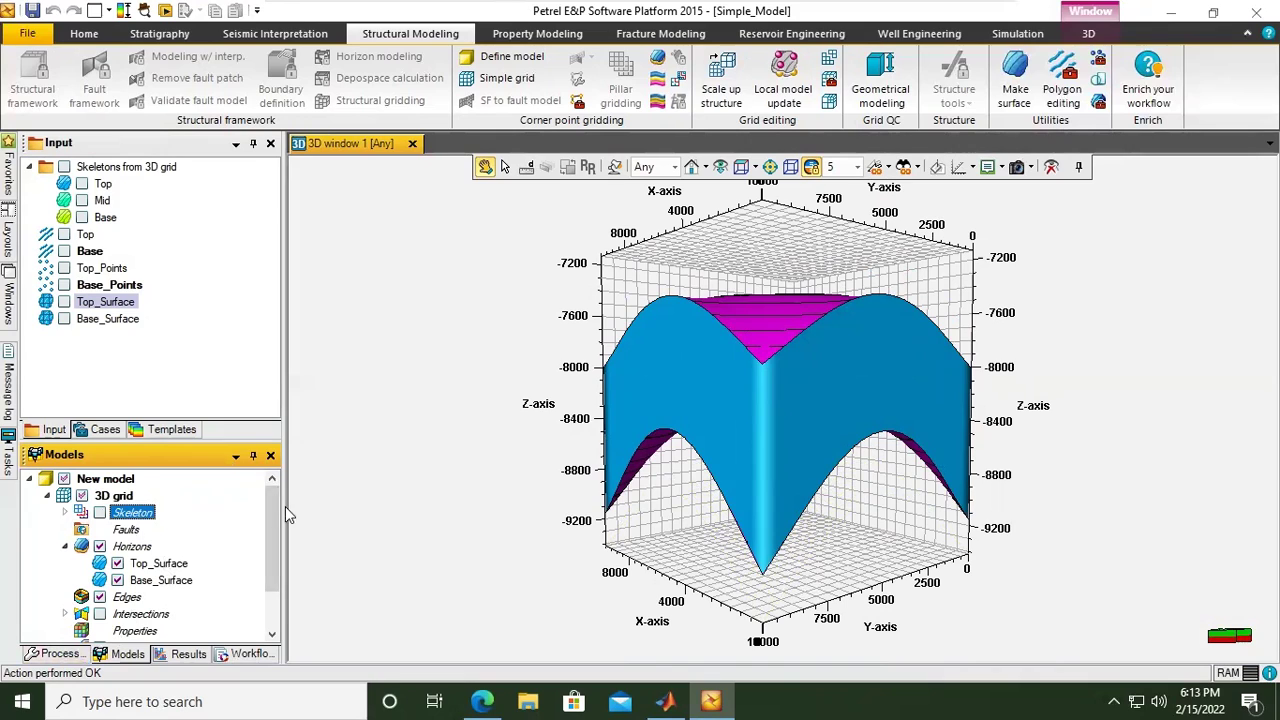
{"action": "left_click_drag", "start_coordinate": [280, 518], "coordinate": [272, 566]}
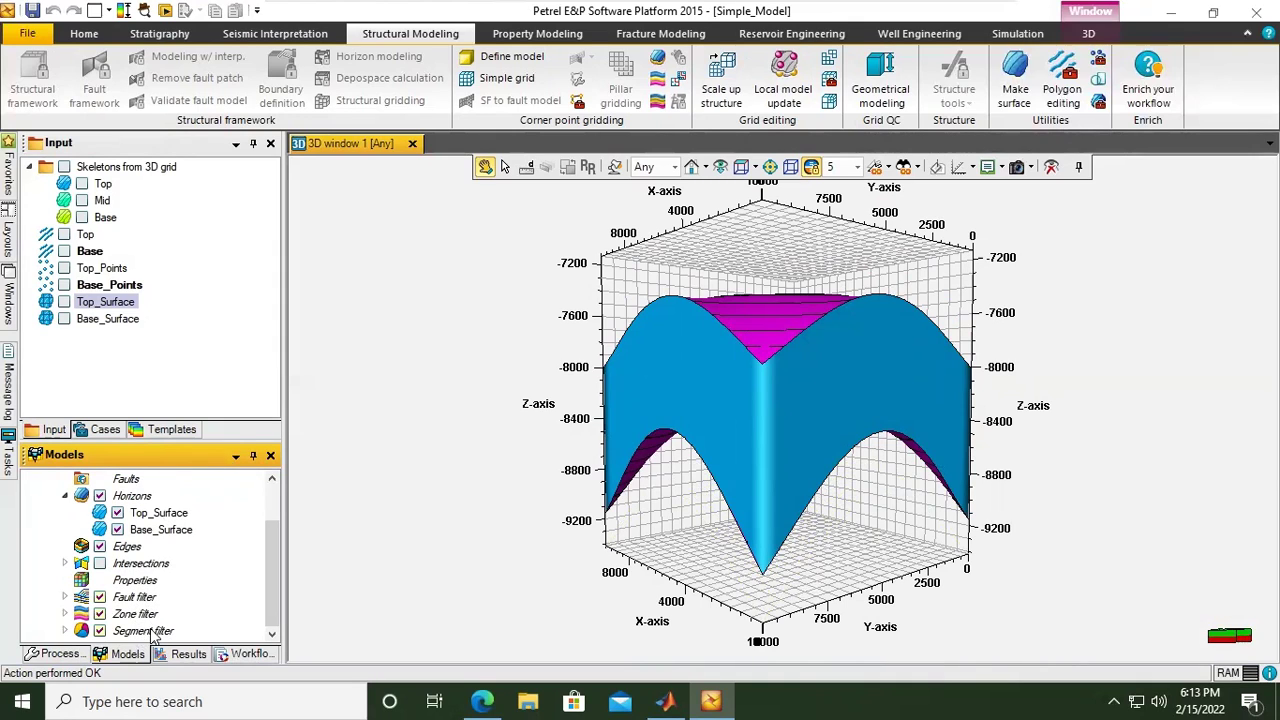
Run the Layering process with 12 layers and Proportional division on the grid zone.
{"action": "left_click", "coordinate": [58, 654]}
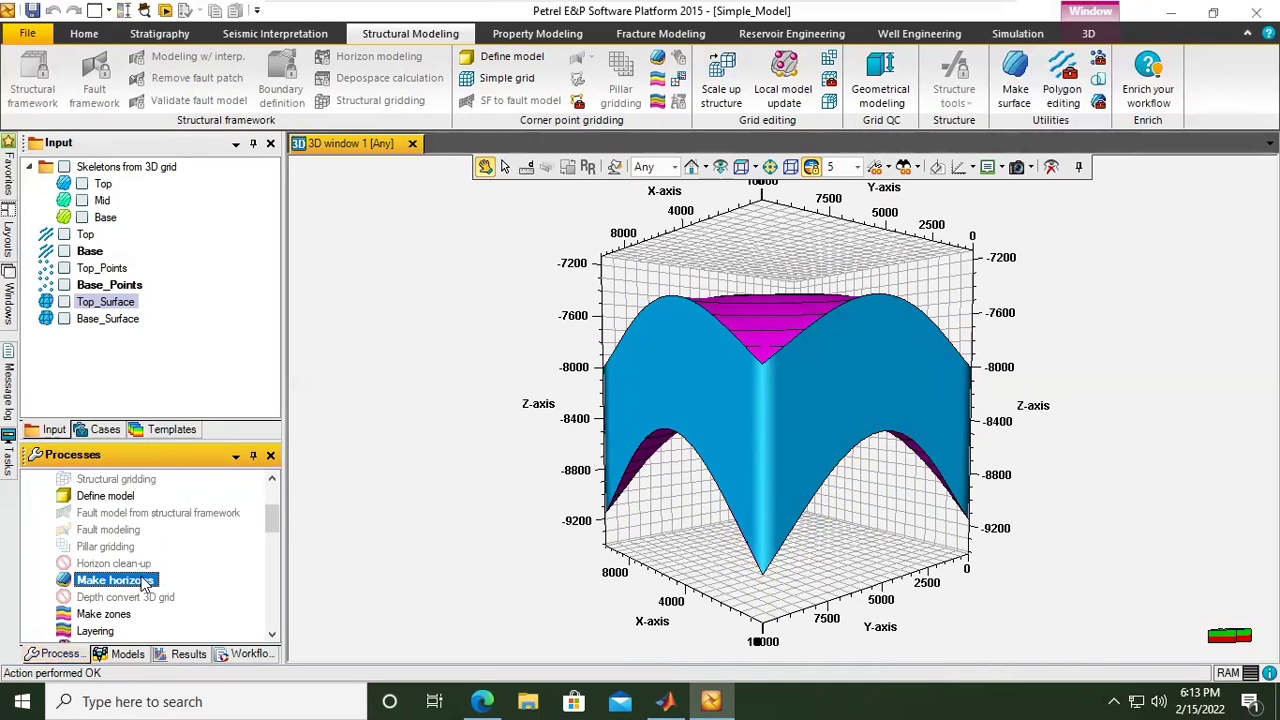
{"action": "left_click", "coordinate": [274, 482]}
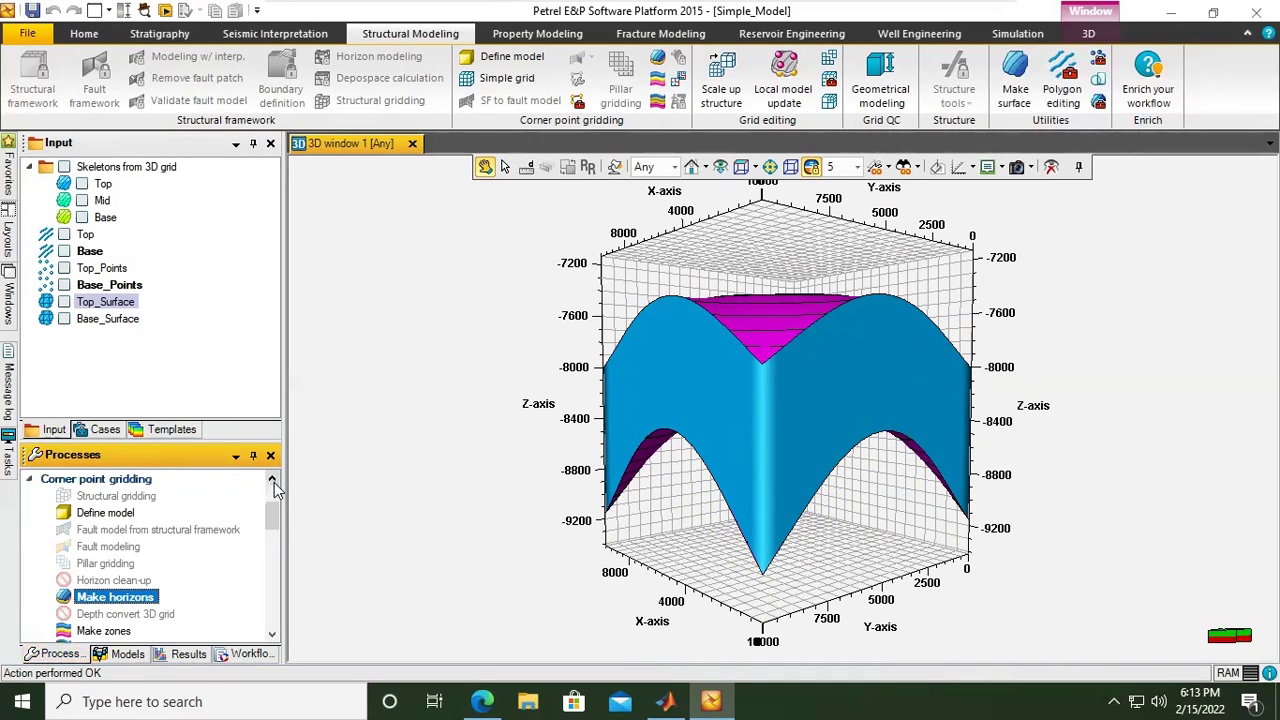
{"action": "double_click", "coordinate": [274, 482]}
{"action": "left_click_drag", "start_coordinate": [268, 515], "coordinate": [270, 536]}
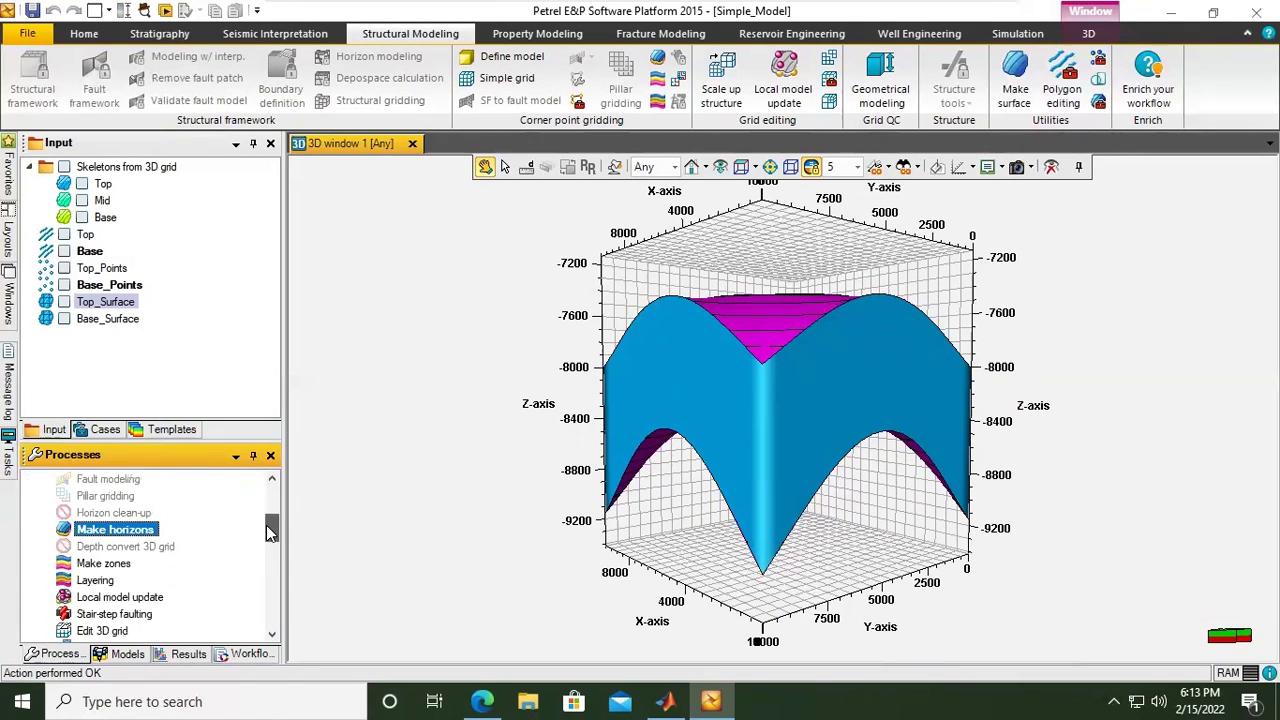
{"action": "double_click", "coordinate": [97, 581]}
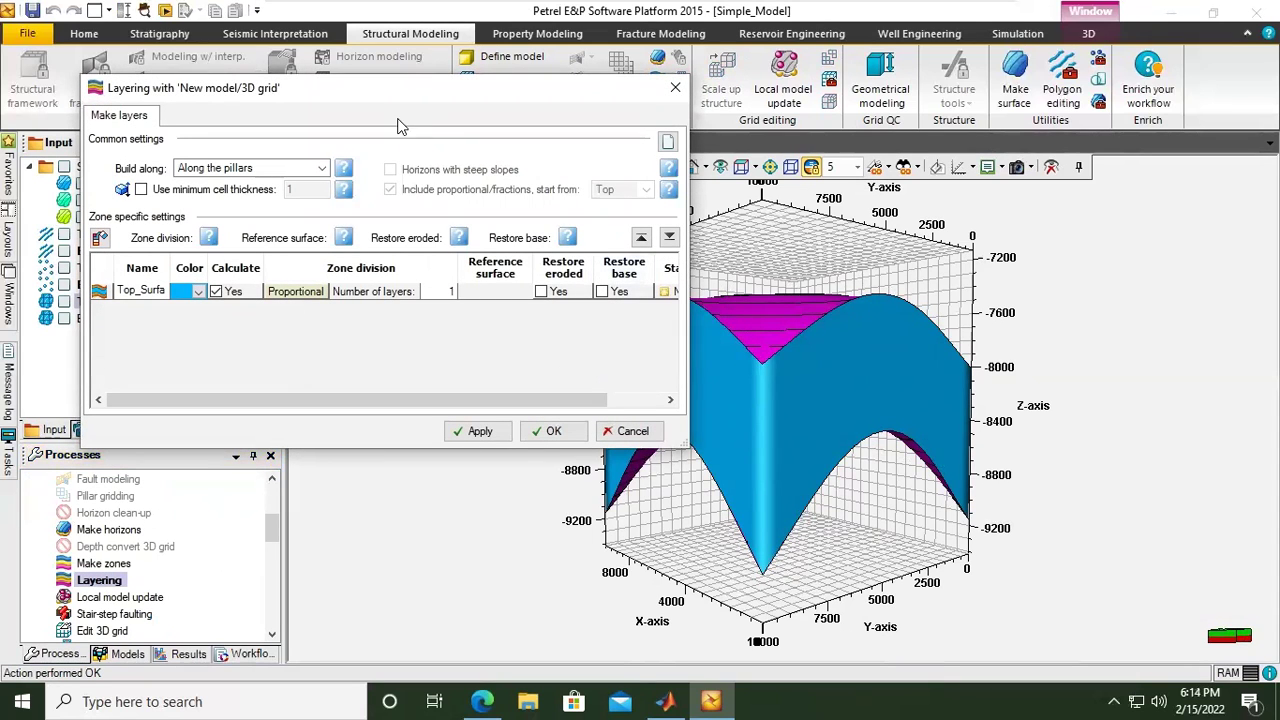
{"action": "left_click_drag", "start_coordinate": [405, 100], "coordinate": [455, 272]}
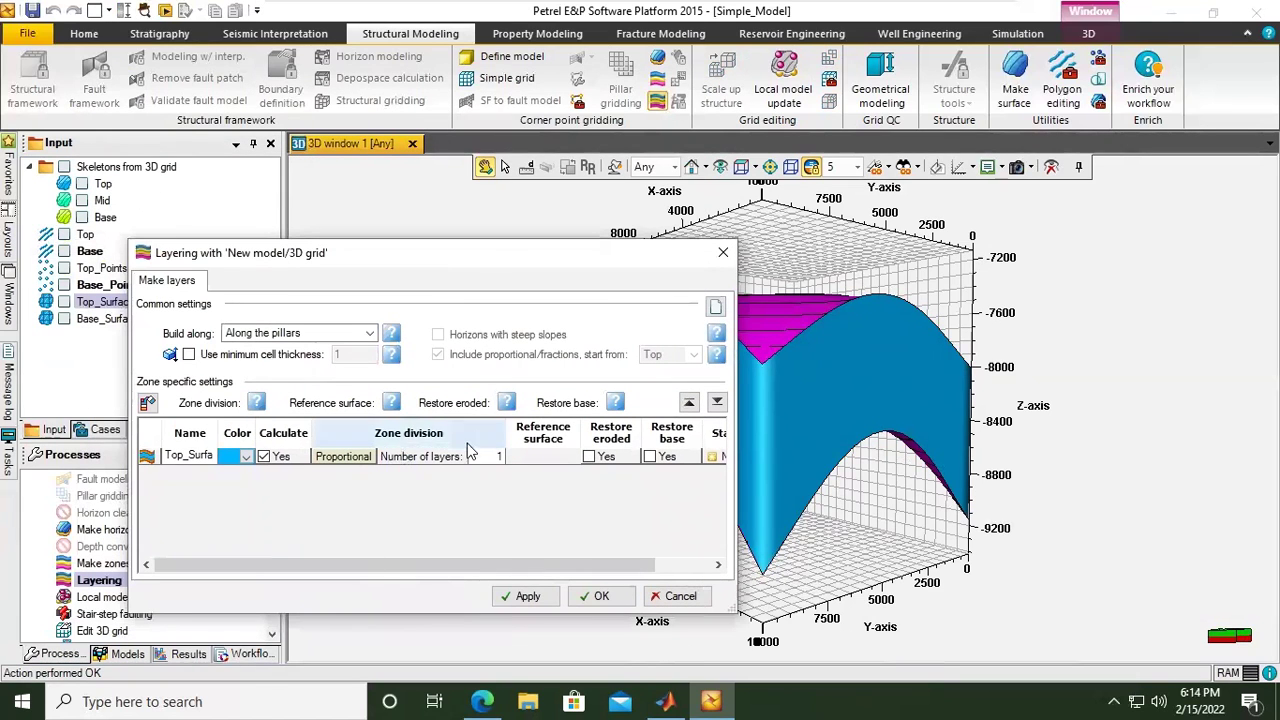
{"action": "double_click", "coordinate": [495, 457]}
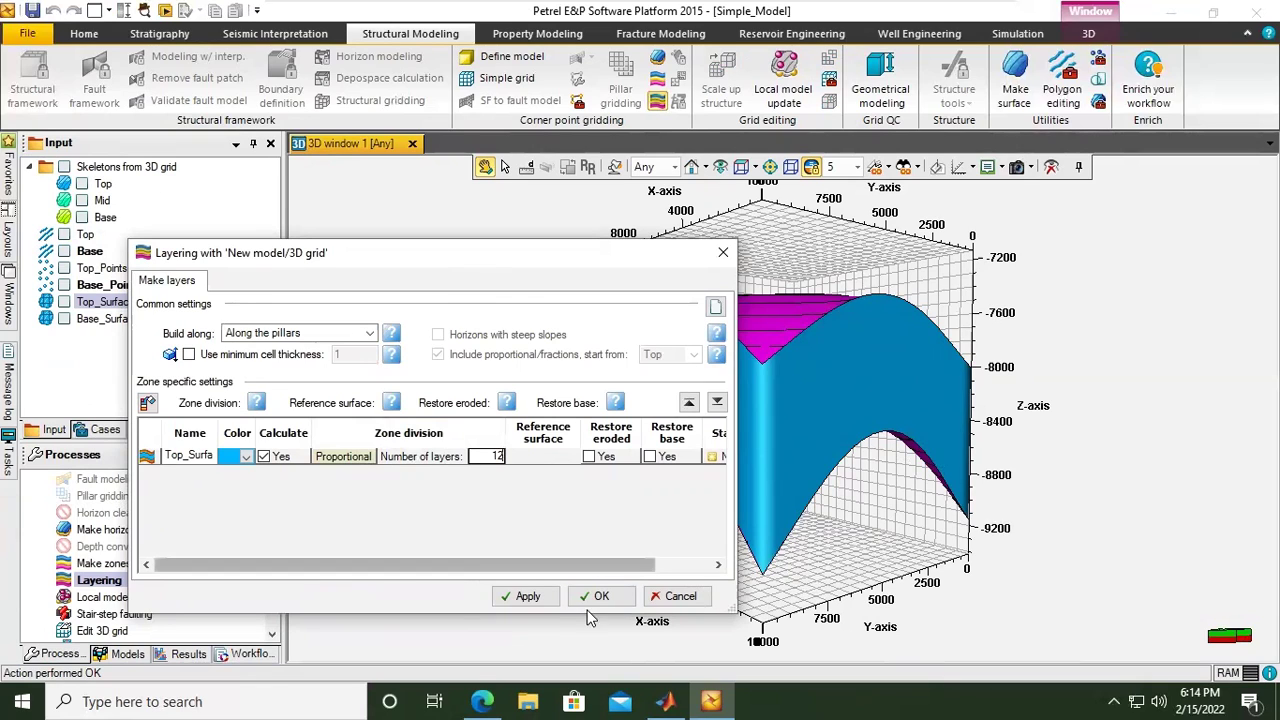
{"action": "left_click", "coordinate": [538, 600]}
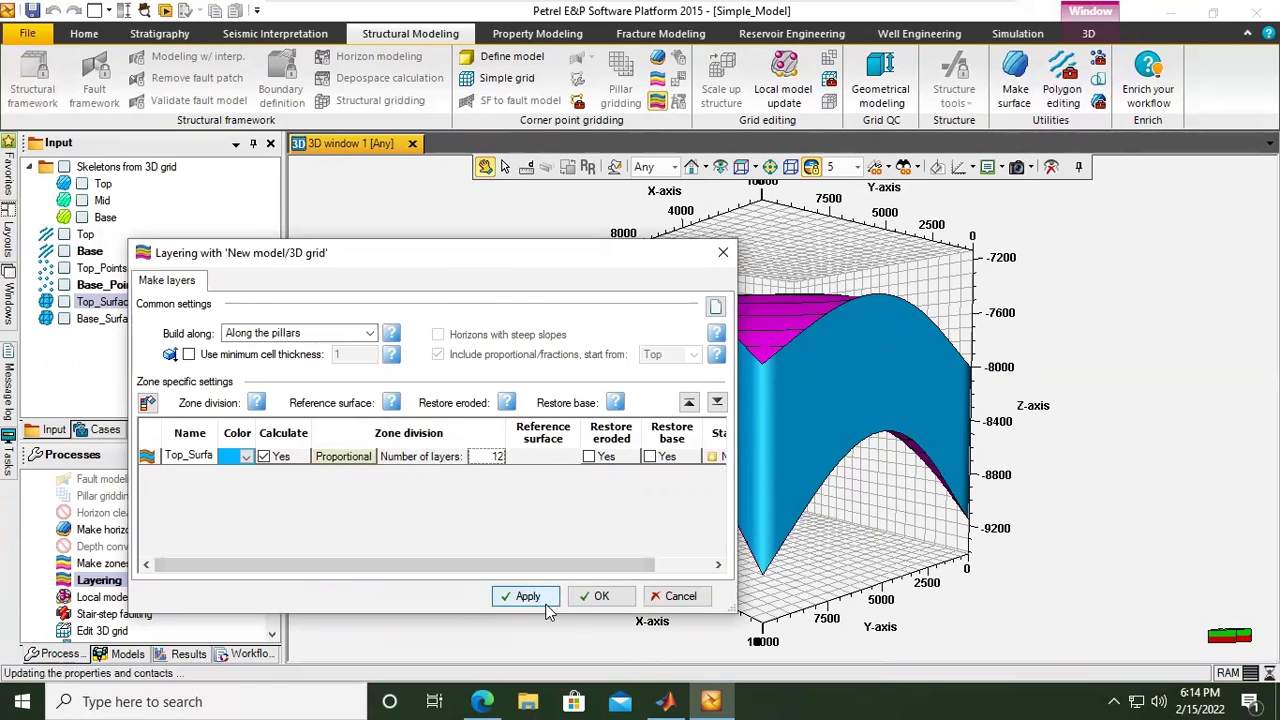
{"action": "left_click", "coordinate": [597, 596]}
Orbit the 12-layer anticline grid around its vertical axis to view the layering from several angles.
{"action": "left_click_drag", "start_coordinate": [845, 450], "coordinate": [660, 362]}
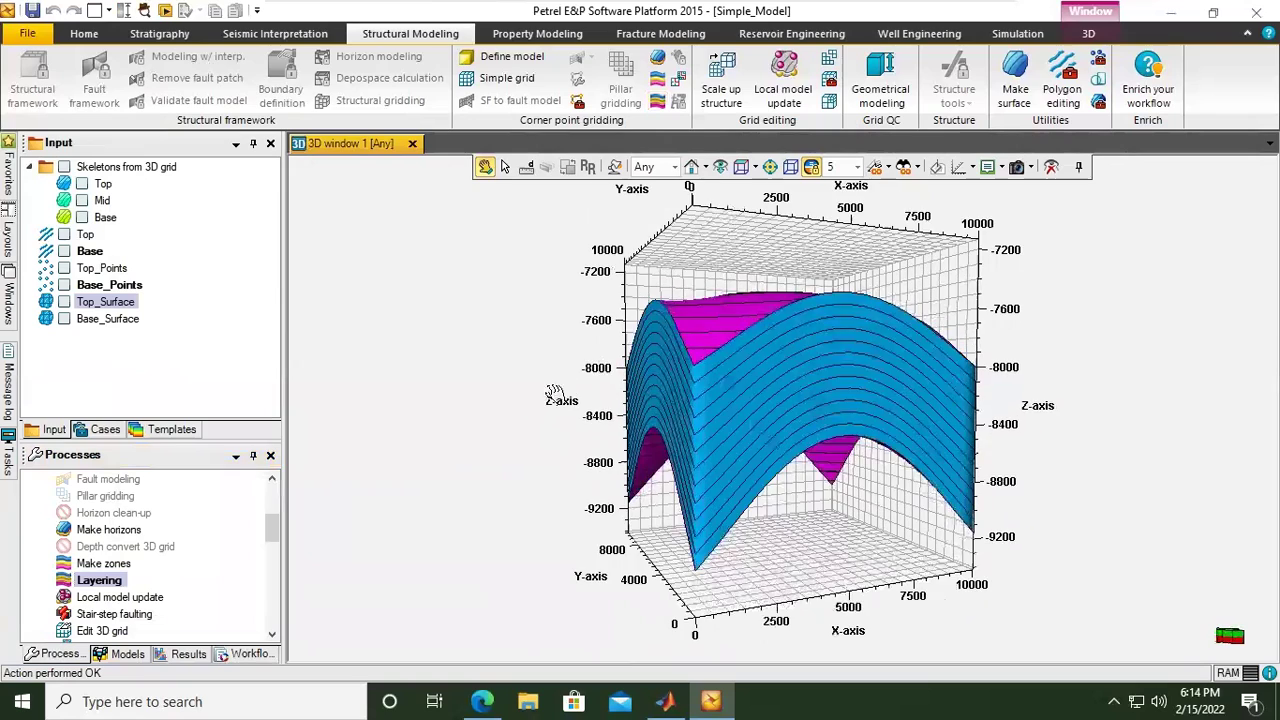
{"action": "left_click_drag", "start_coordinate": [555, 393], "coordinate": [1246, 467]}
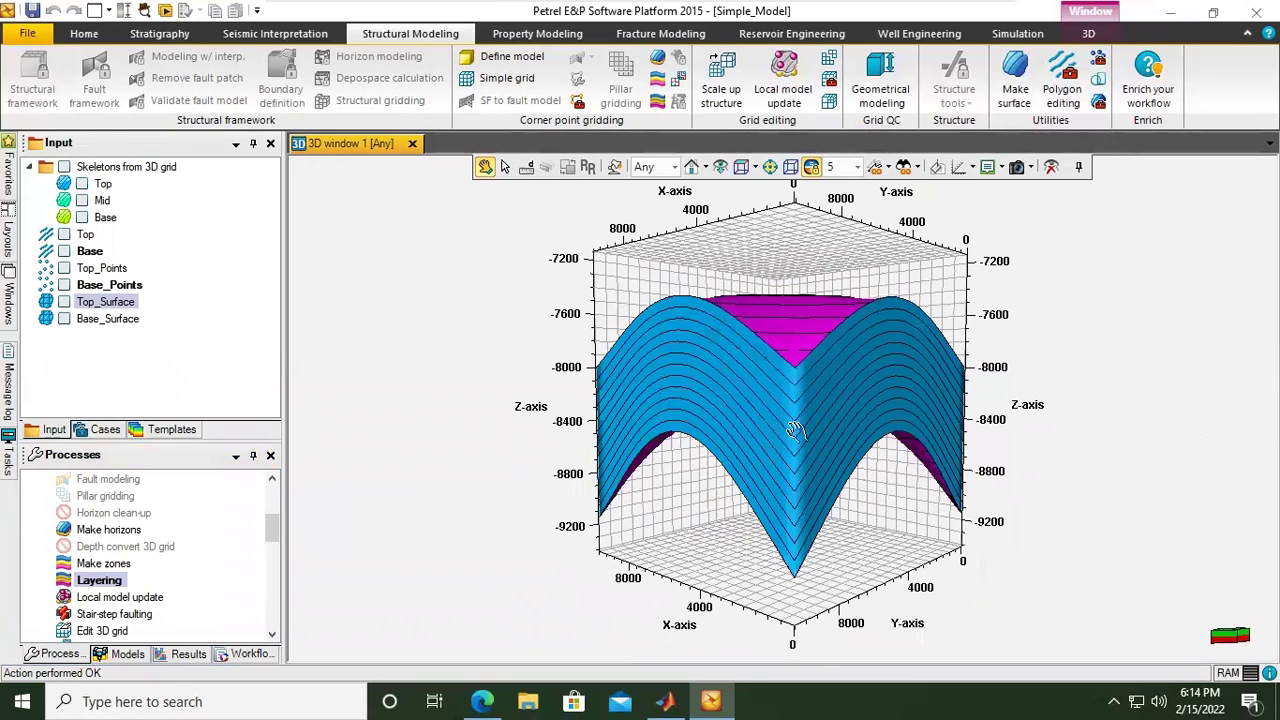
{"action": "left_click_drag", "start_coordinate": [851, 437], "coordinate": [766, 343]}
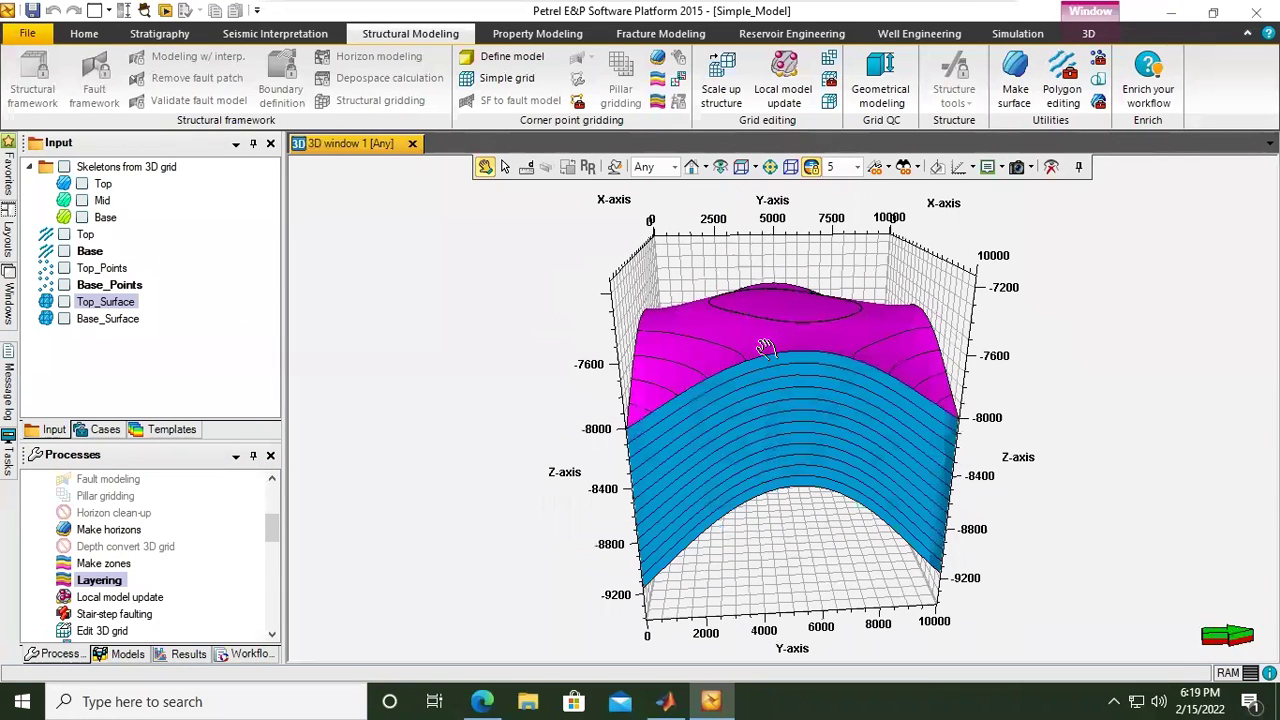
In the Processes list, collapse Corner point gridding and expand Property modeling.
{"action": "left_click", "coordinate": [62, 663]}
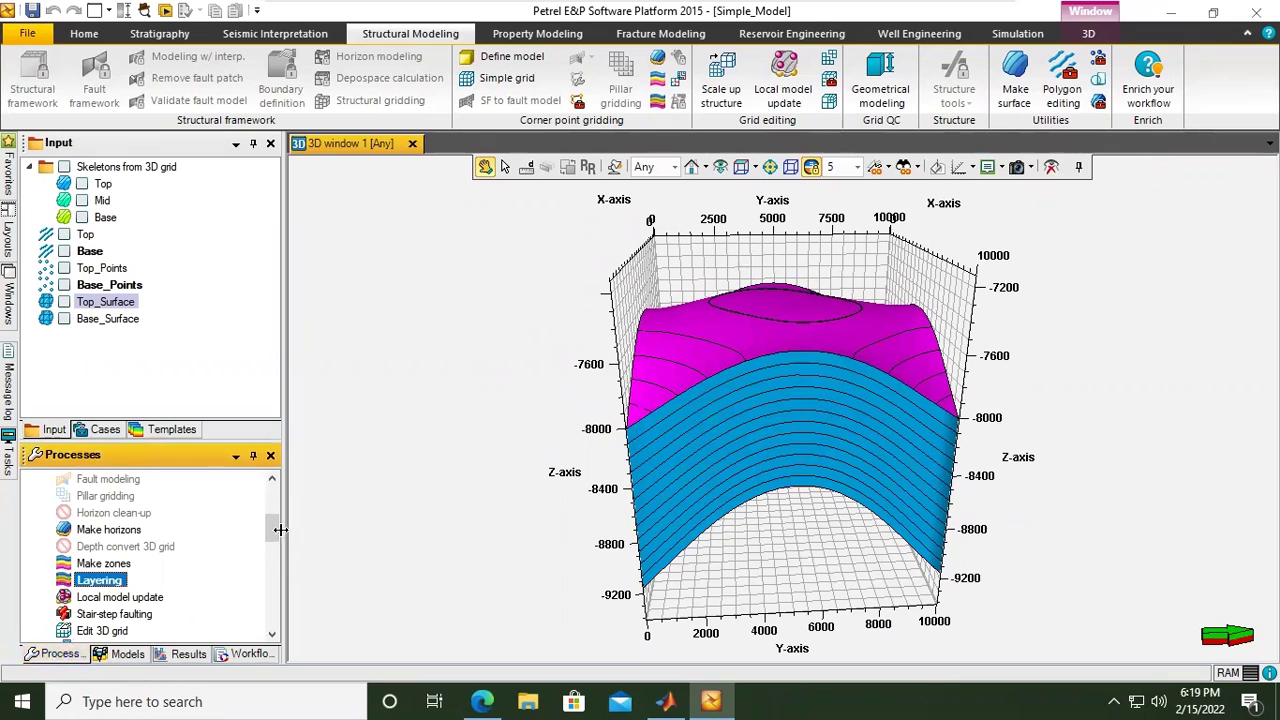
{"action": "scroll", "coordinate": [266, 538], "scroll_direction": "down", "scroll_amount": 2}
{"action": "scroll", "coordinate": [266, 538], "scroll_direction": "up", "scroll_amount": 5}
{"action": "left_click", "coordinate": [30, 547]}
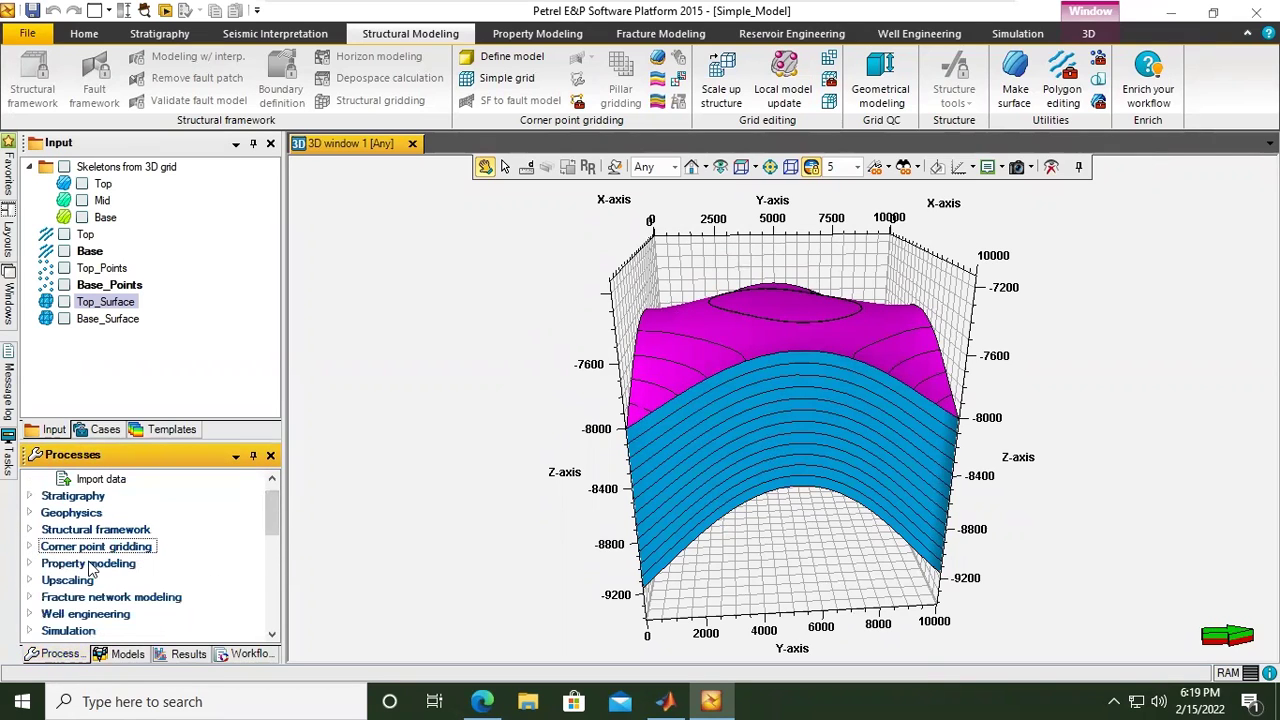
{"action": "left_click", "coordinate": [29, 564]}
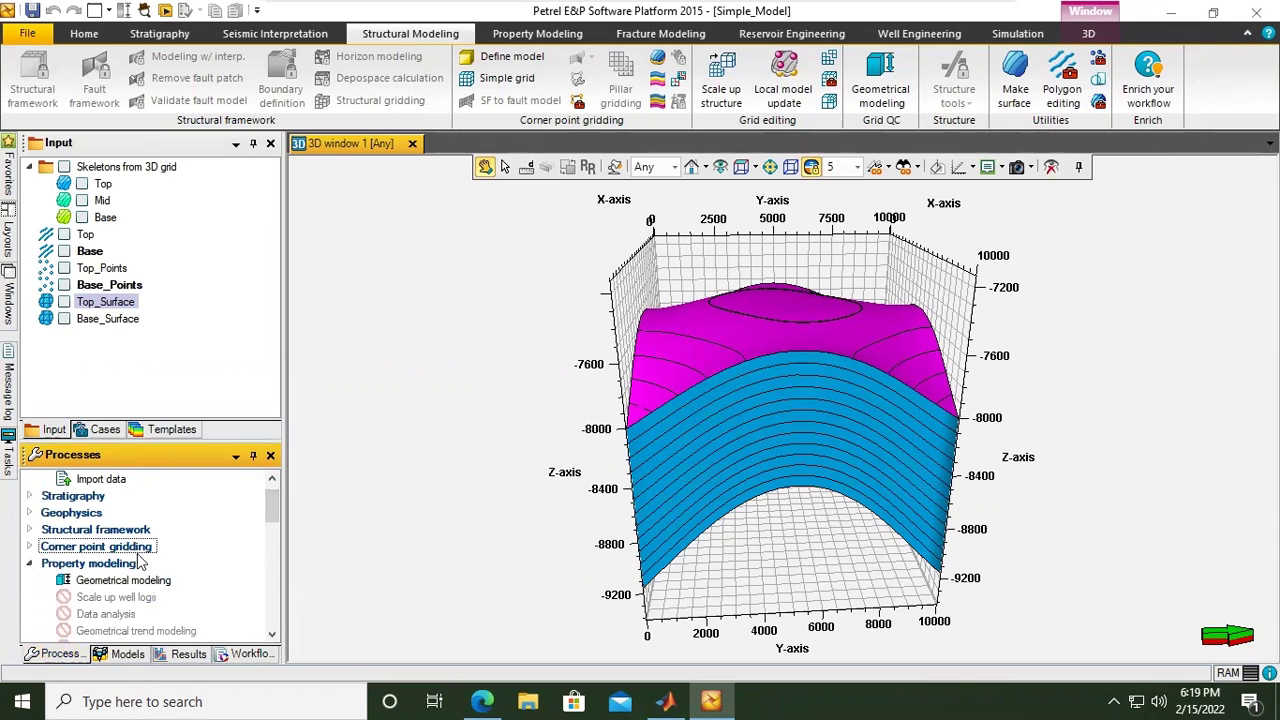
{"action": "left_click", "coordinate": [269, 631]}
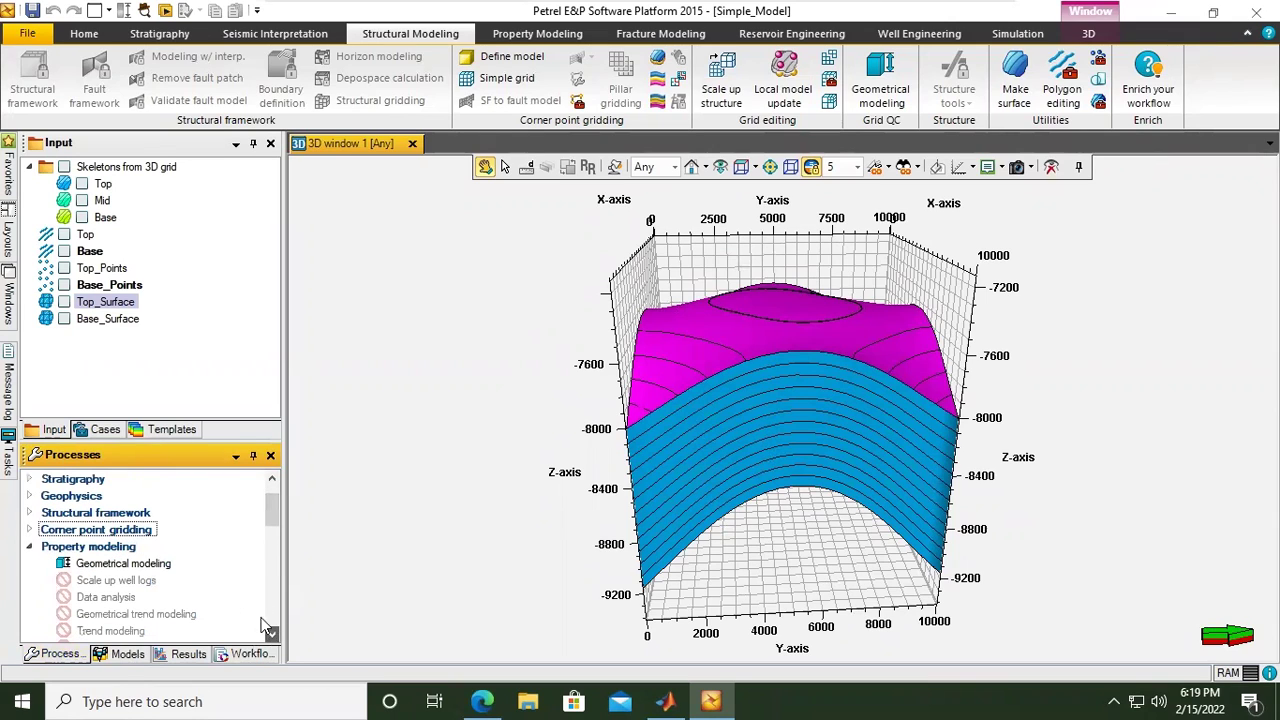
Create a Cell height property with Geometrical modeling, measured along pillars.
{"action": "double_click", "coordinate": [143, 566]}
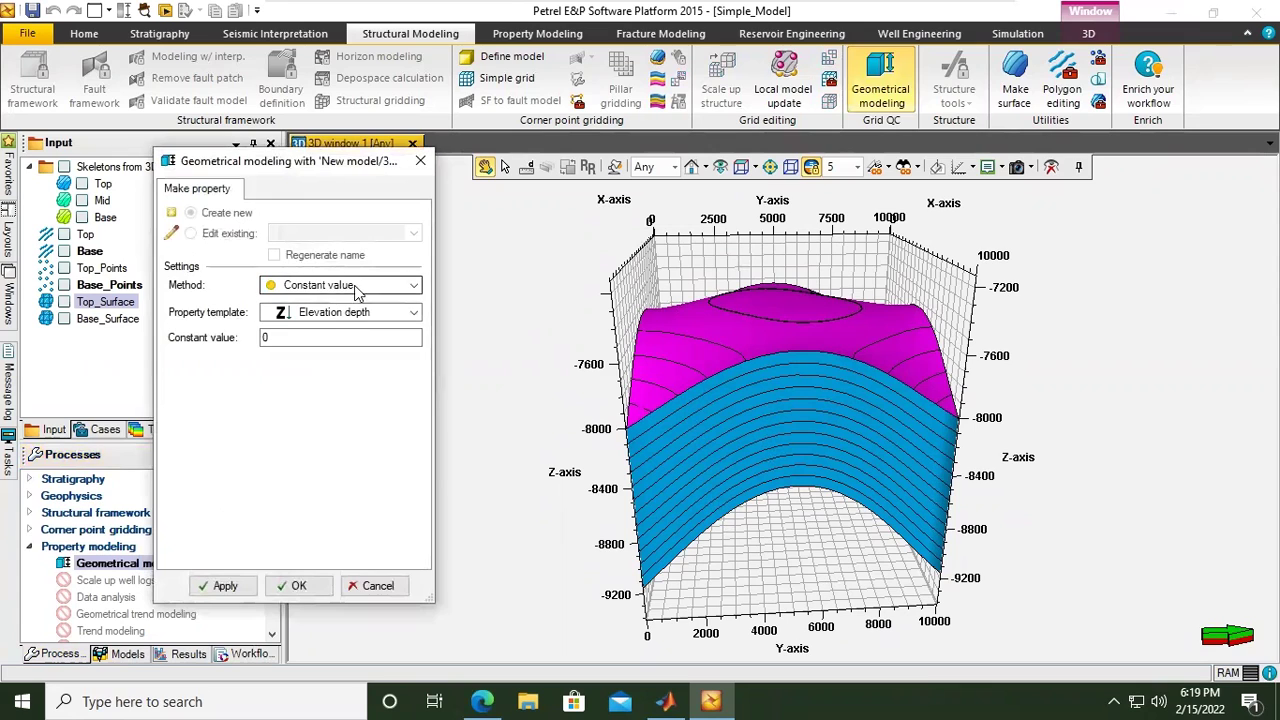
{"action": "left_click", "coordinate": [400, 285]}
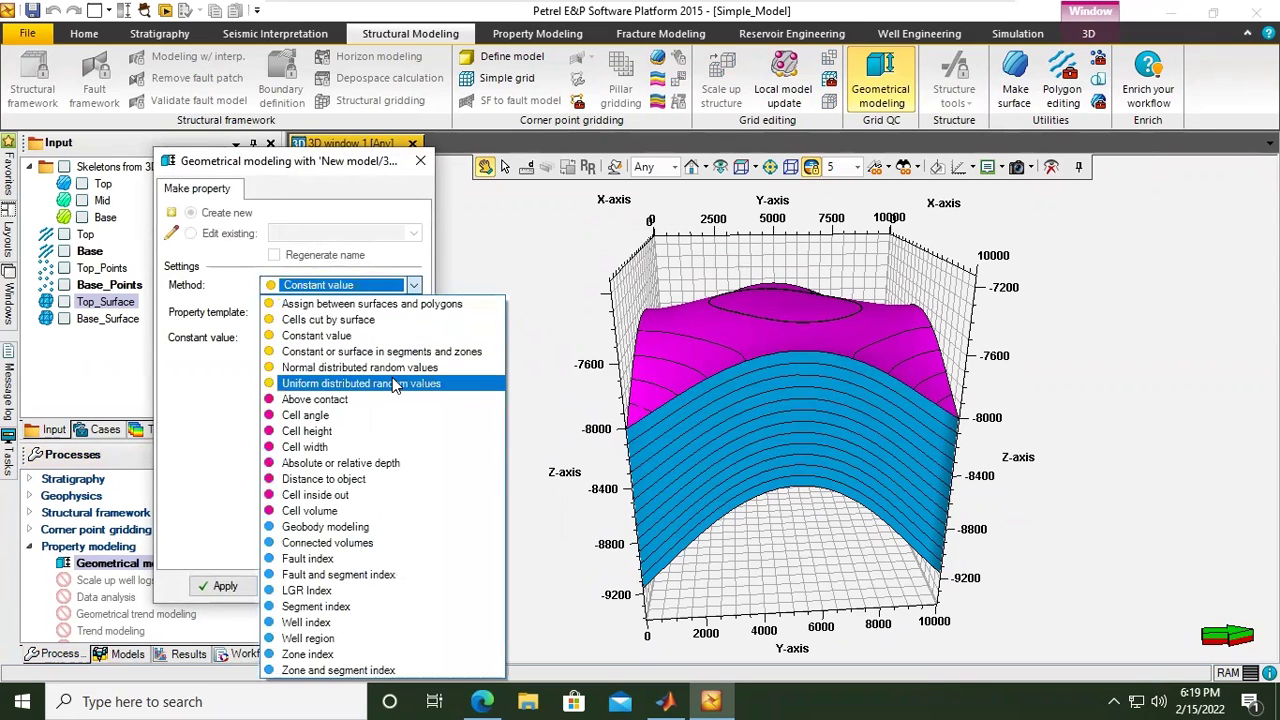
{"action": "left_click", "coordinate": [337, 433]}
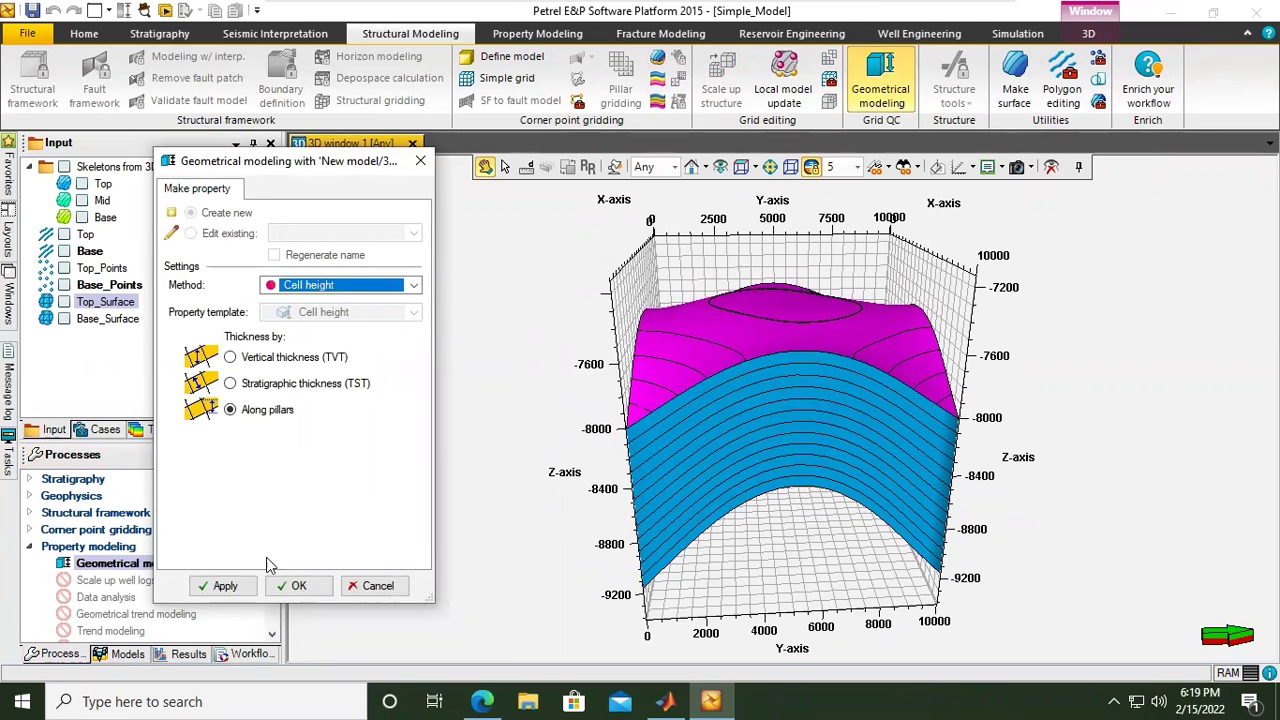
{"action": "left_click", "coordinate": [222, 586]}
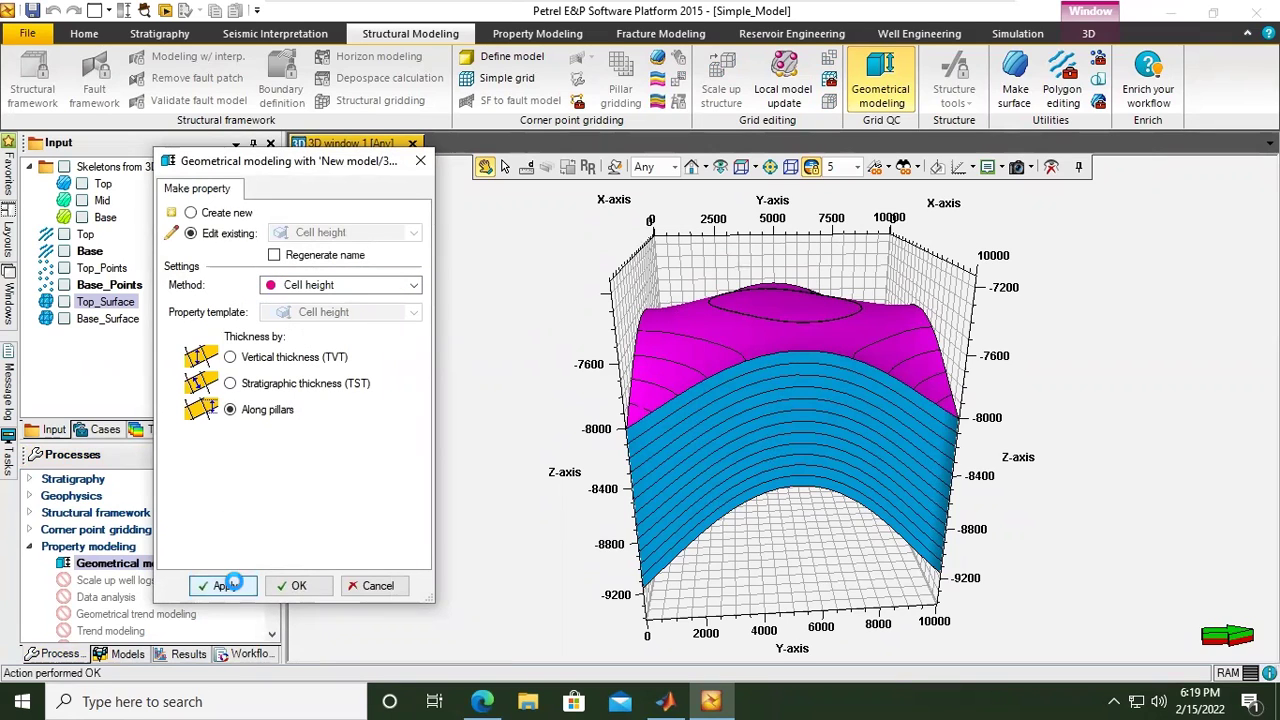
{"action": "left_click", "coordinate": [297, 590]}
Display the Cell height property in red, hide the Top_Surface horizon and rotate the model.
{"action": "left_click", "coordinate": [29, 547]}
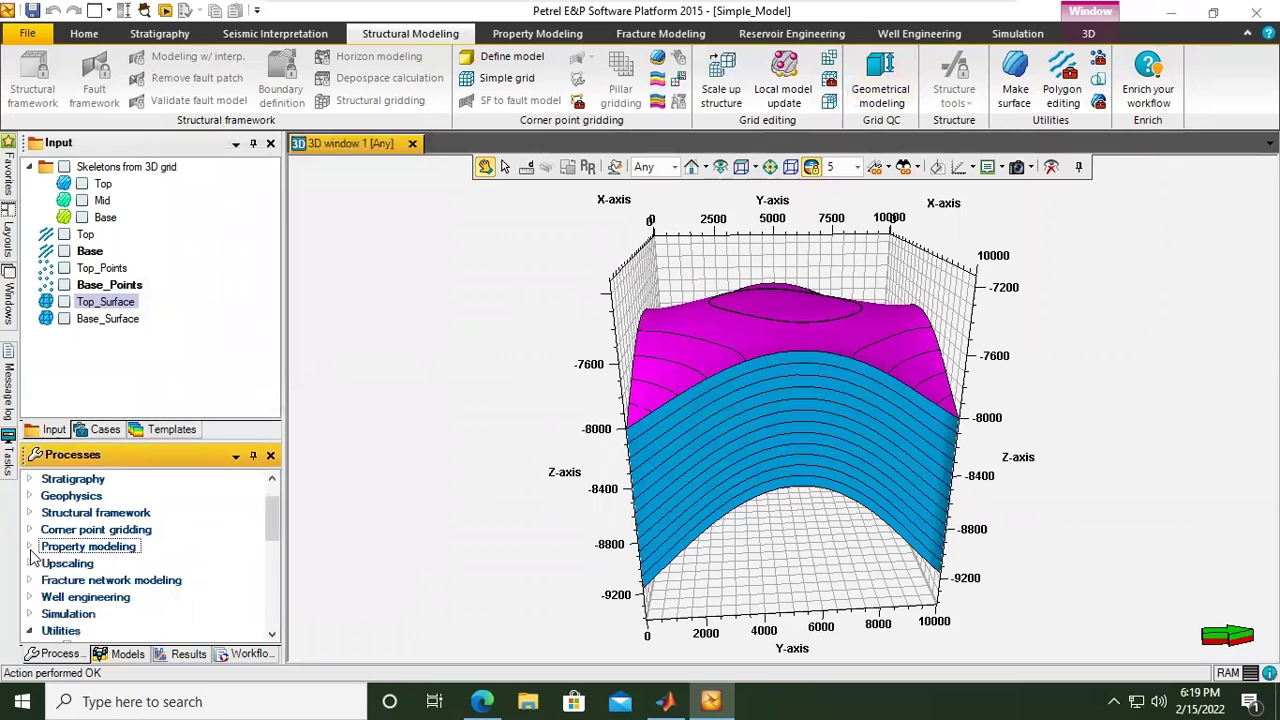
{"action": "left_click", "coordinate": [120, 655]}
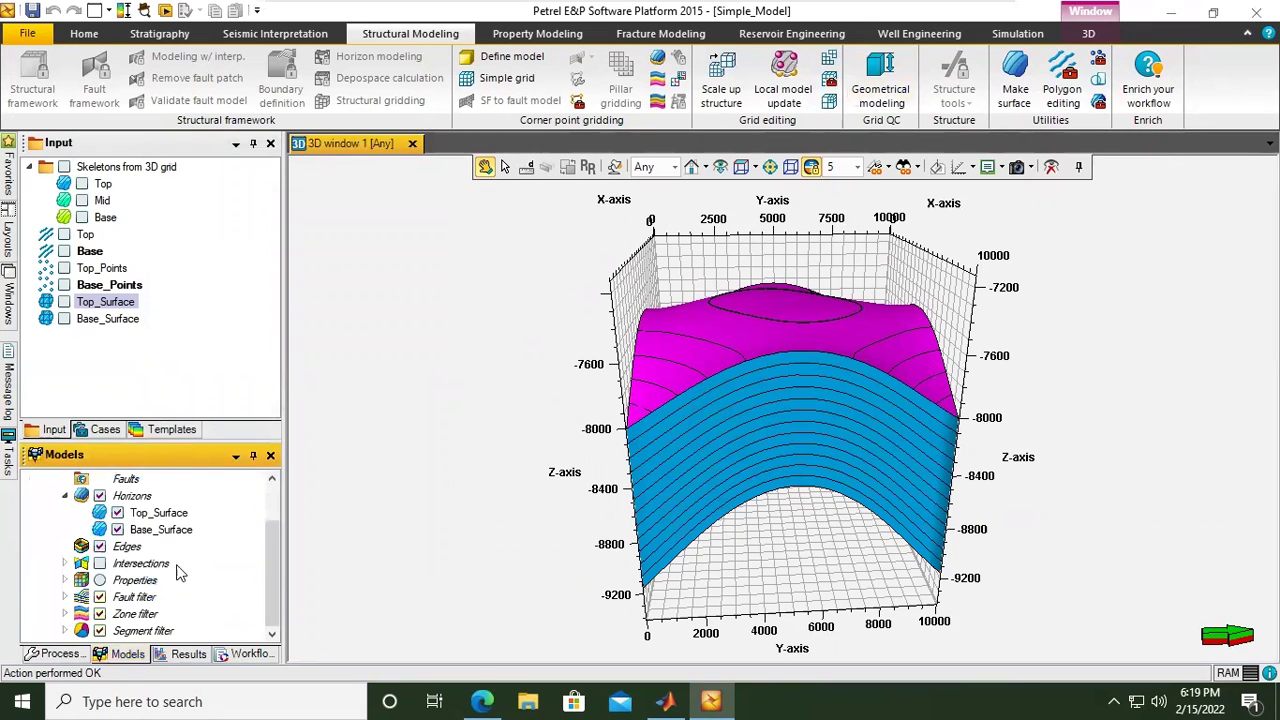
{"action": "left_click", "coordinate": [65, 580]}
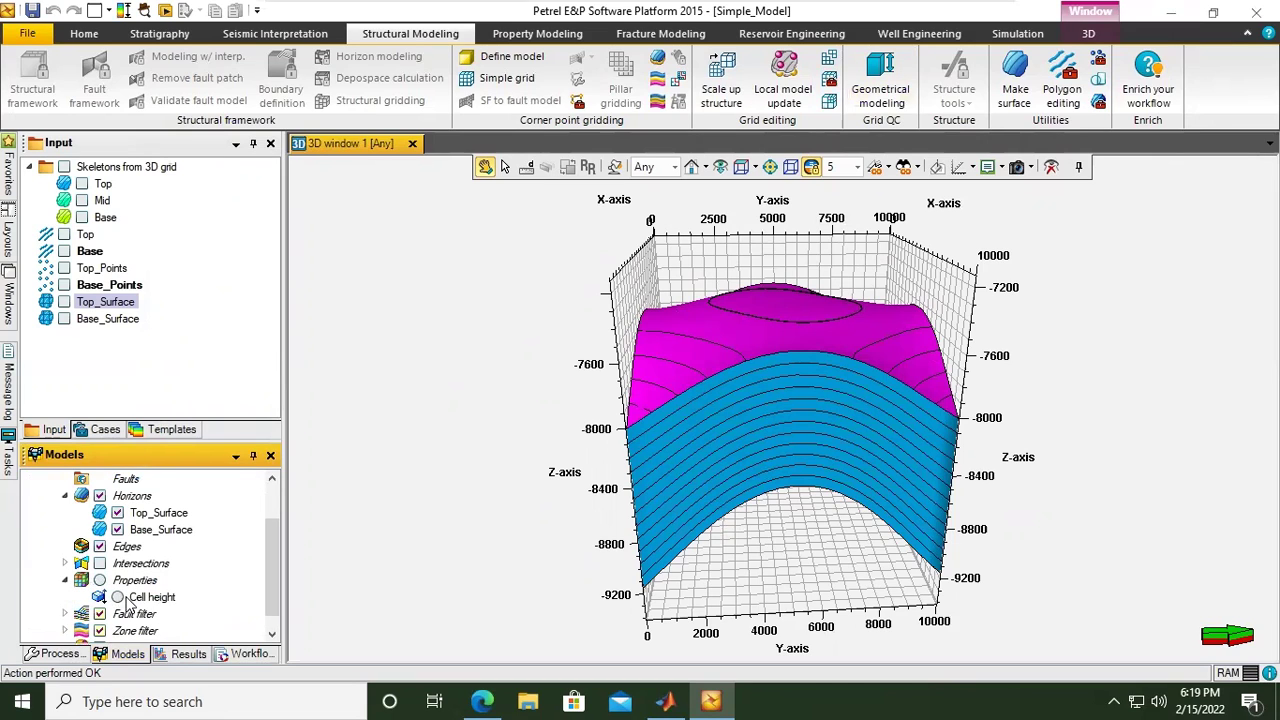
{"action": "left_click", "coordinate": [127, 600]}
{"action": "left_click", "coordinate": [118, 597]}
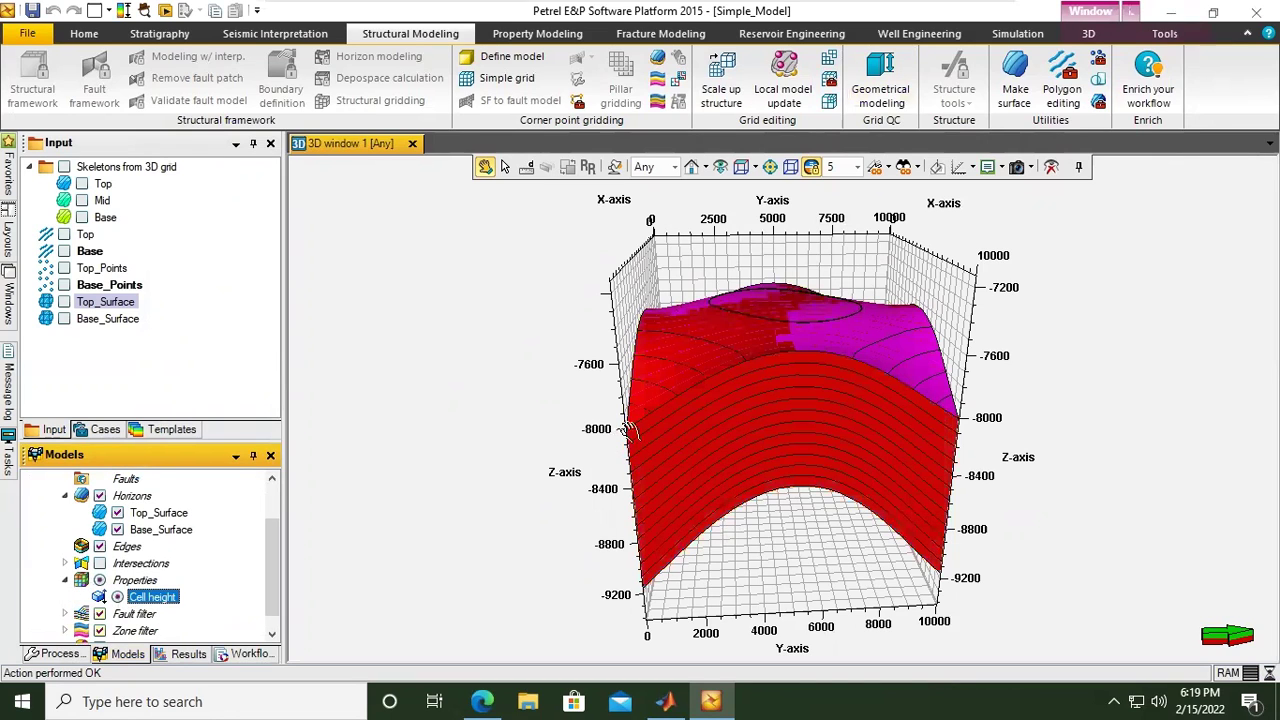
{"action": "left_click", "coordinate": [116, 512]}
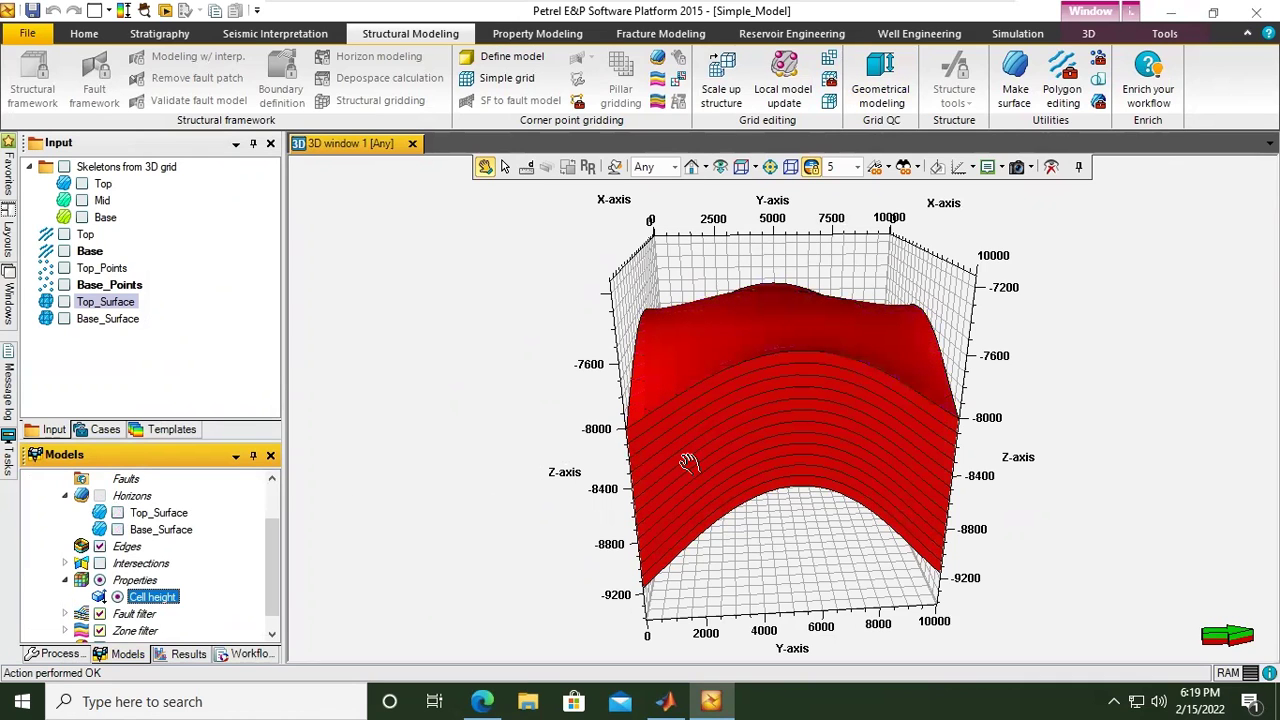
{"action": "left_click_drag", "start_coordinate": [740, 456], "coordinate": [1030, 415]}
{"action": "left_click", "coordinate": [152, 597]}
{"action": "double_click", "coordinate": [152, 597]}
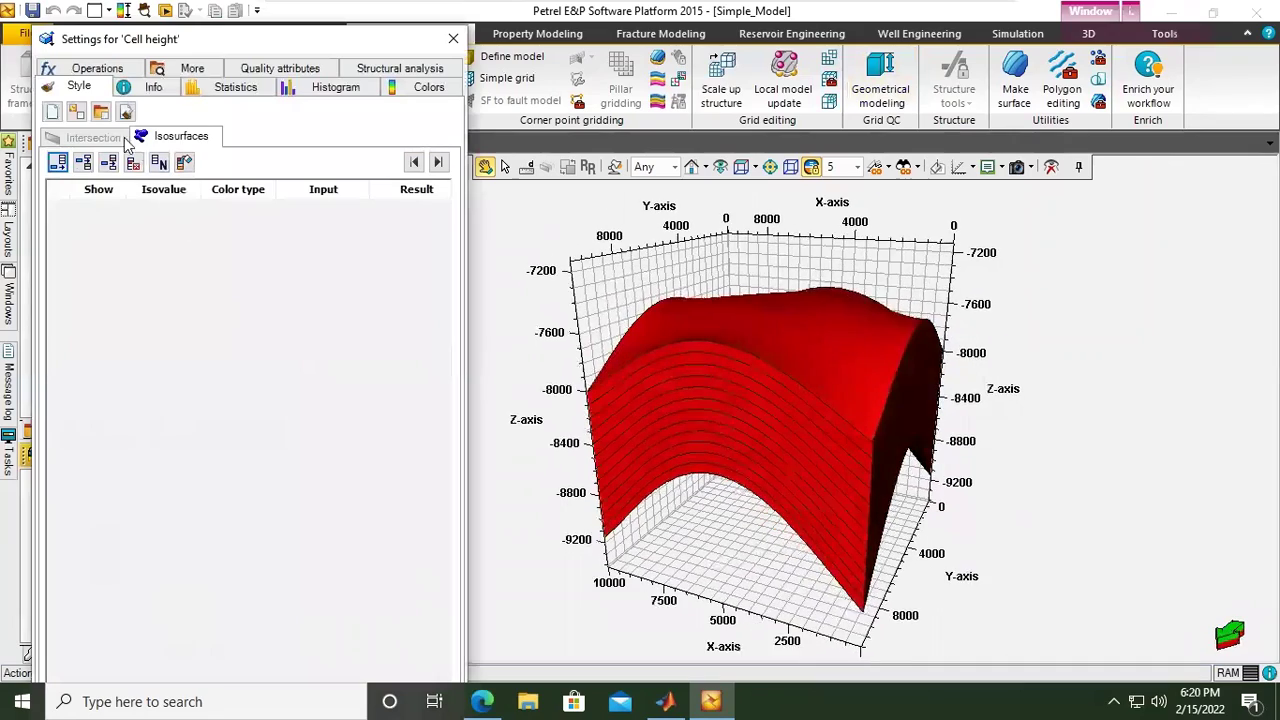
{"action": "left_click", "coordinate": [170, 89]}
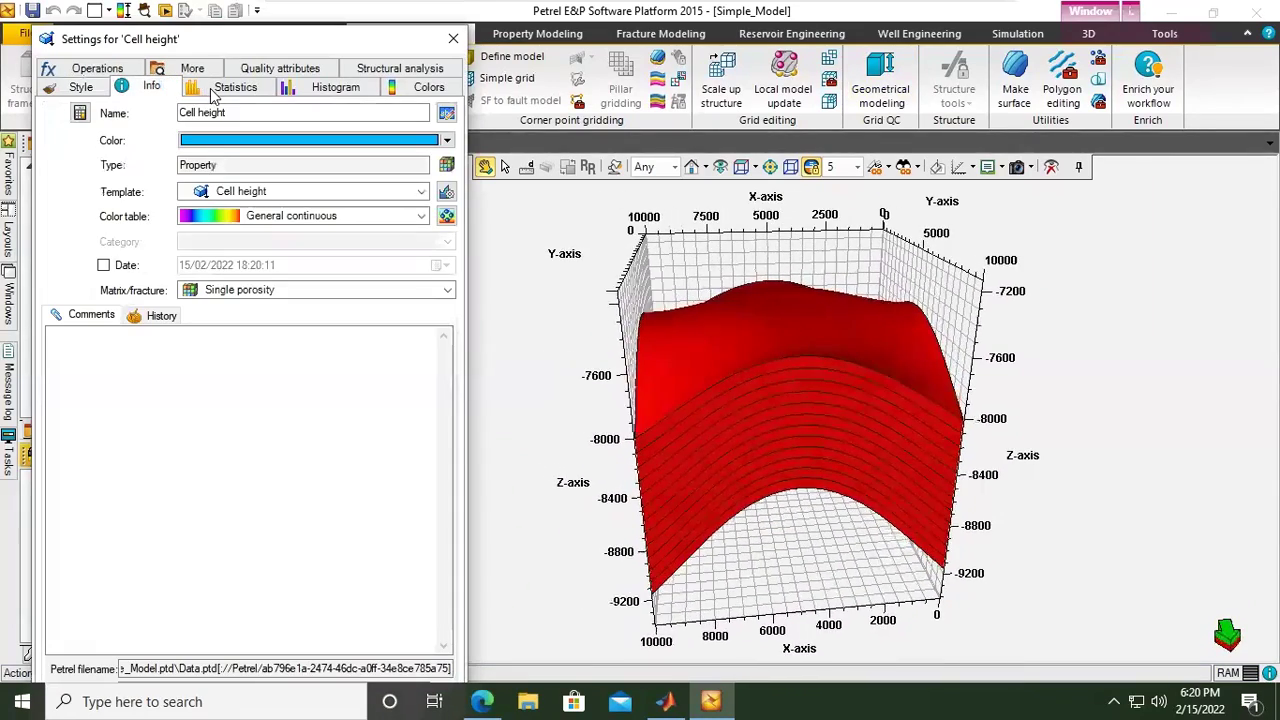
{"action": "left_click", "coordinate": [225, 88]}
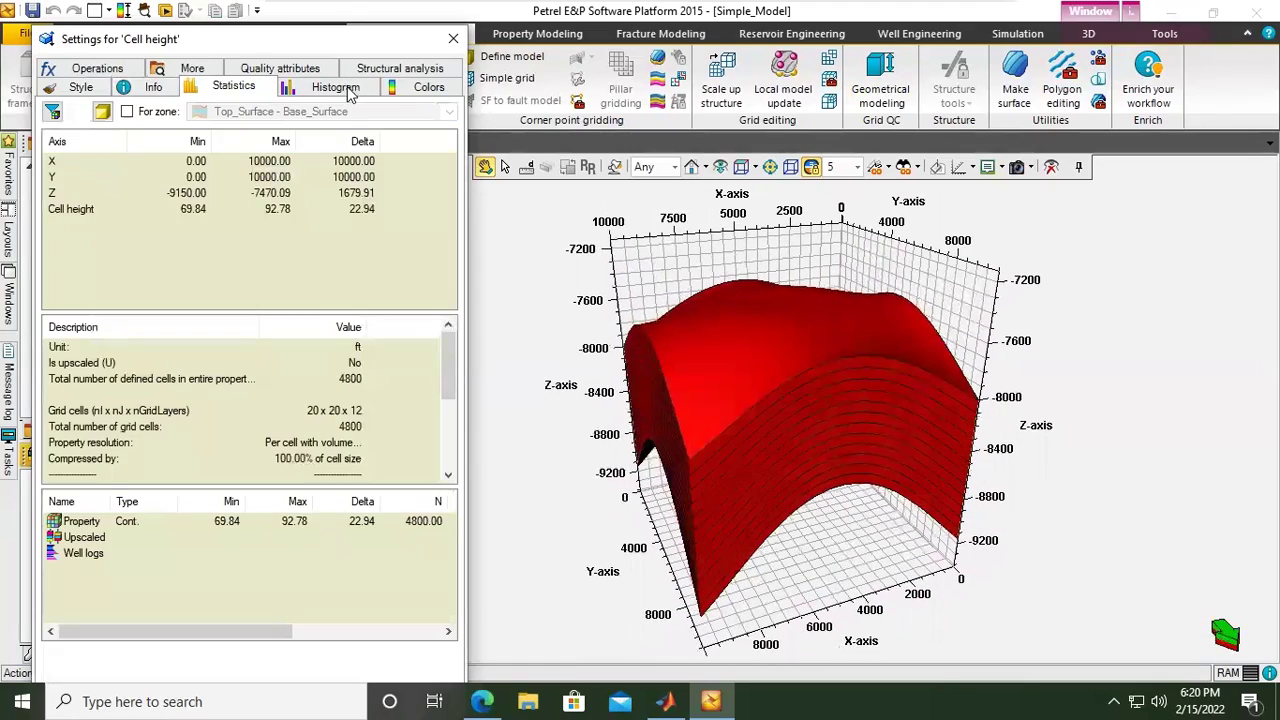
{"action": "left_click", "coordinate": [330, 87]}
{"action": "left_click", "coordinate": [453, 39]}
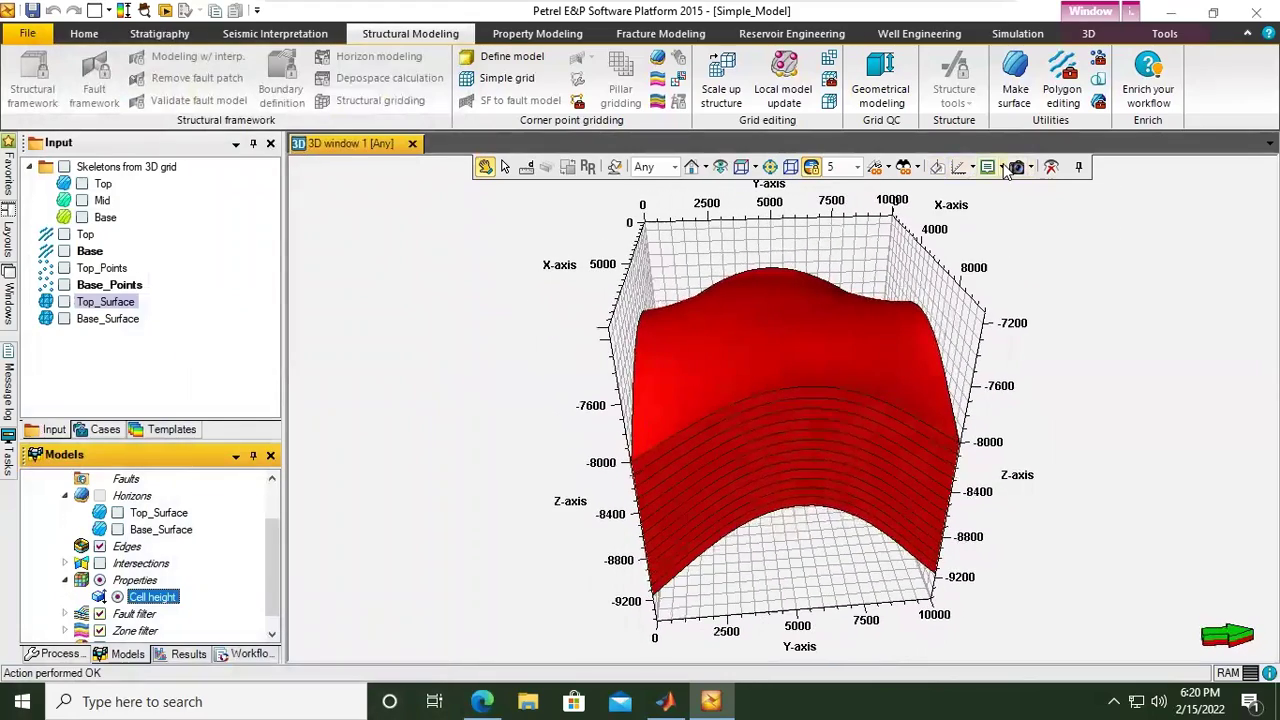
Toggle the 3D view's decoration on and off, then reveal the Draw Style submenu.
{"action": "left_click", "coordinate": [1002, 167]}
{"action": "right_click", "coordinate": [1115, 404]}
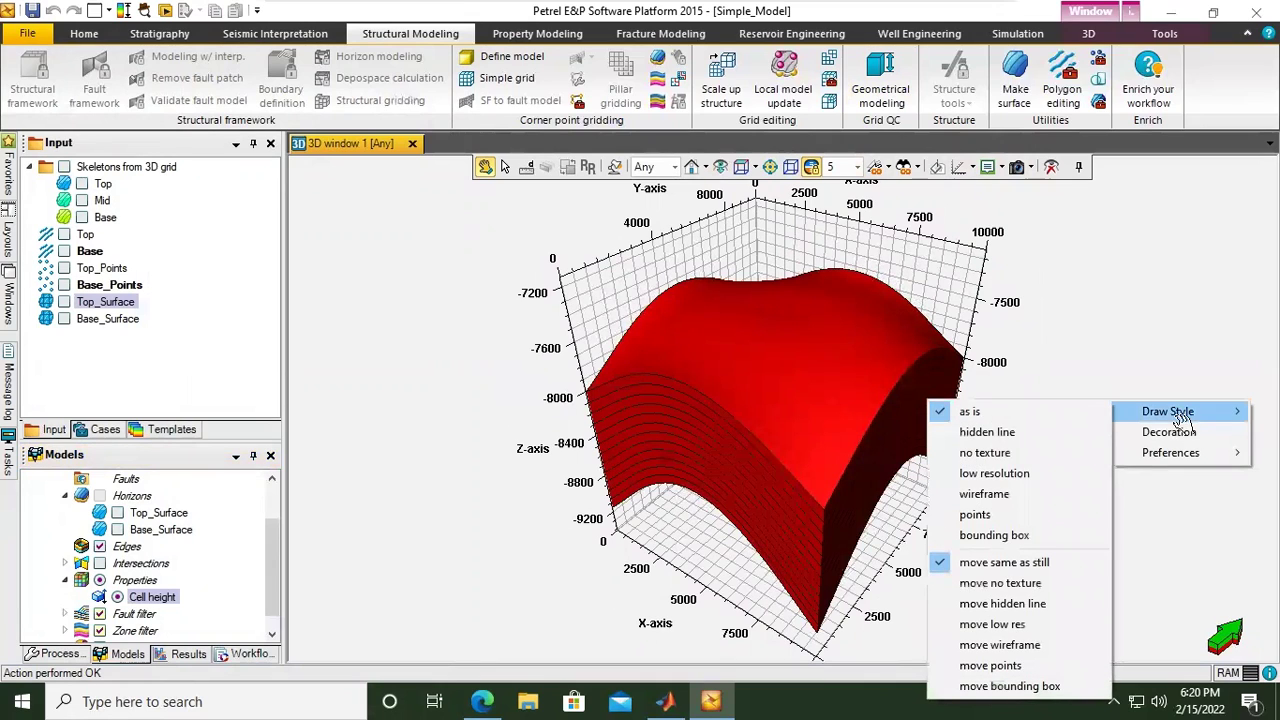
{"action": "right_click", "coordinate": [1093, 326]}
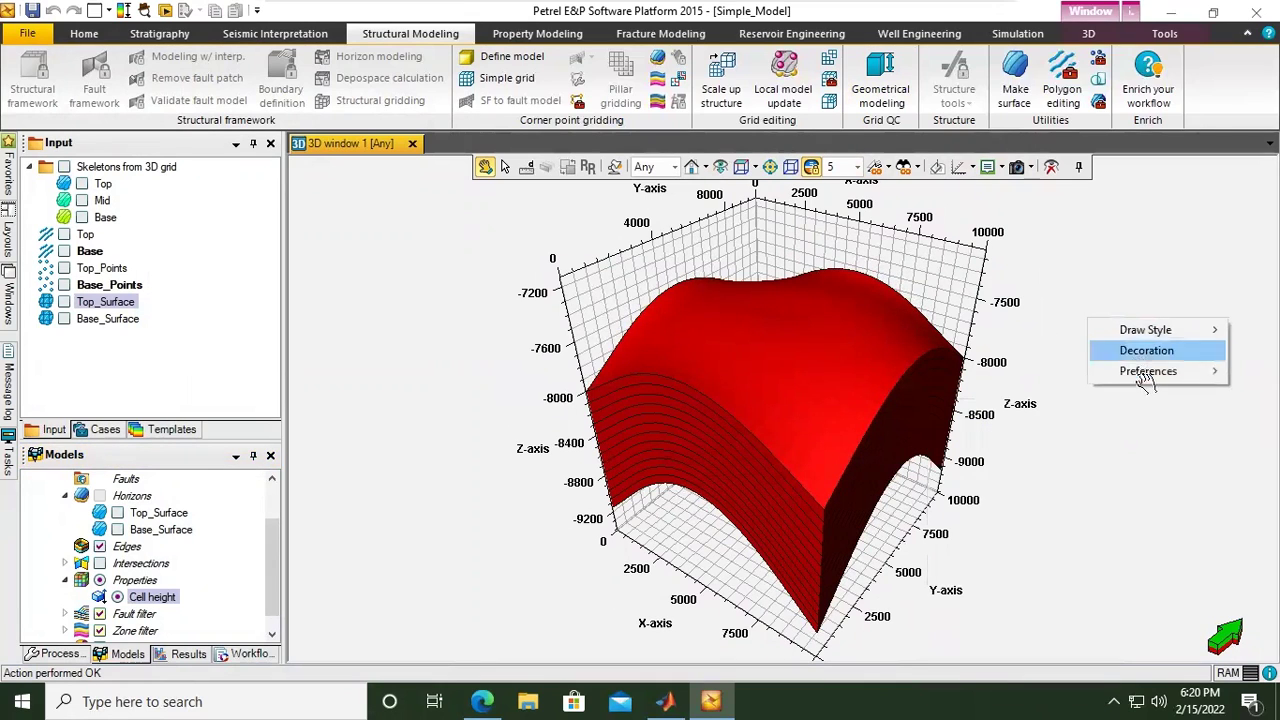
{"action": "mouse_move", "coordinate": [1143, 371]}
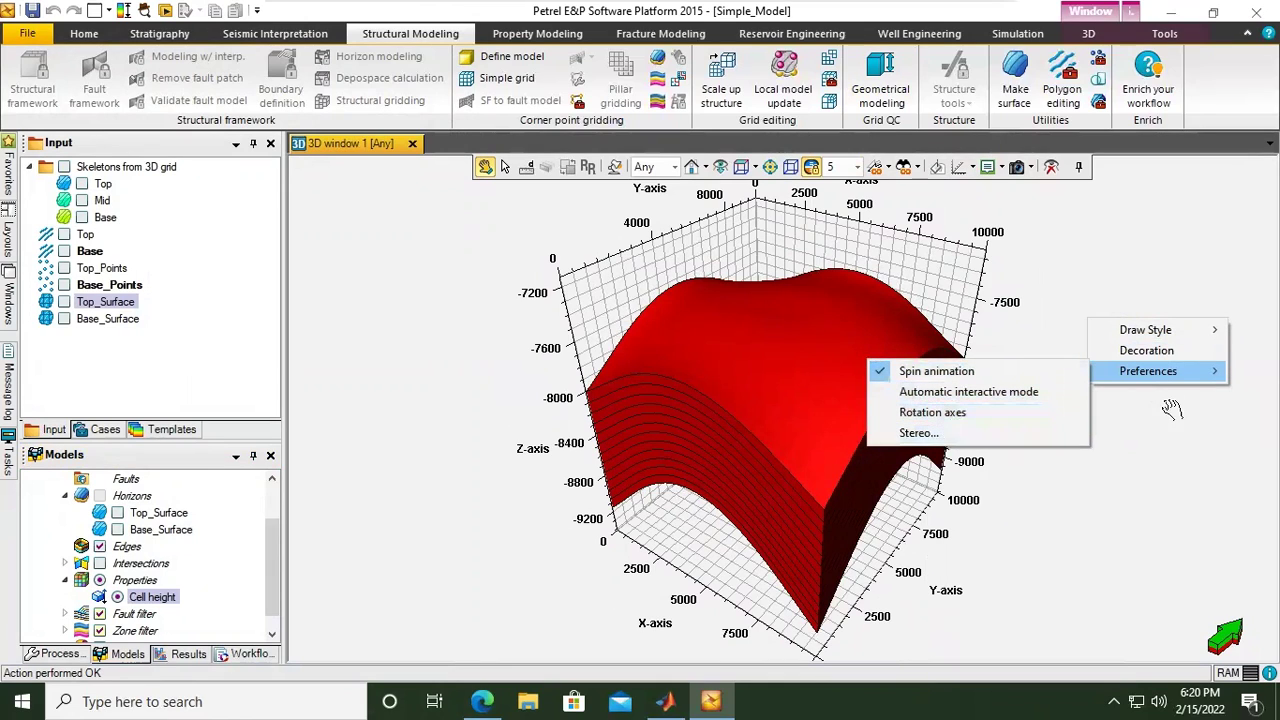
{"action": "left_click", "coordinate": [1152, 350]}
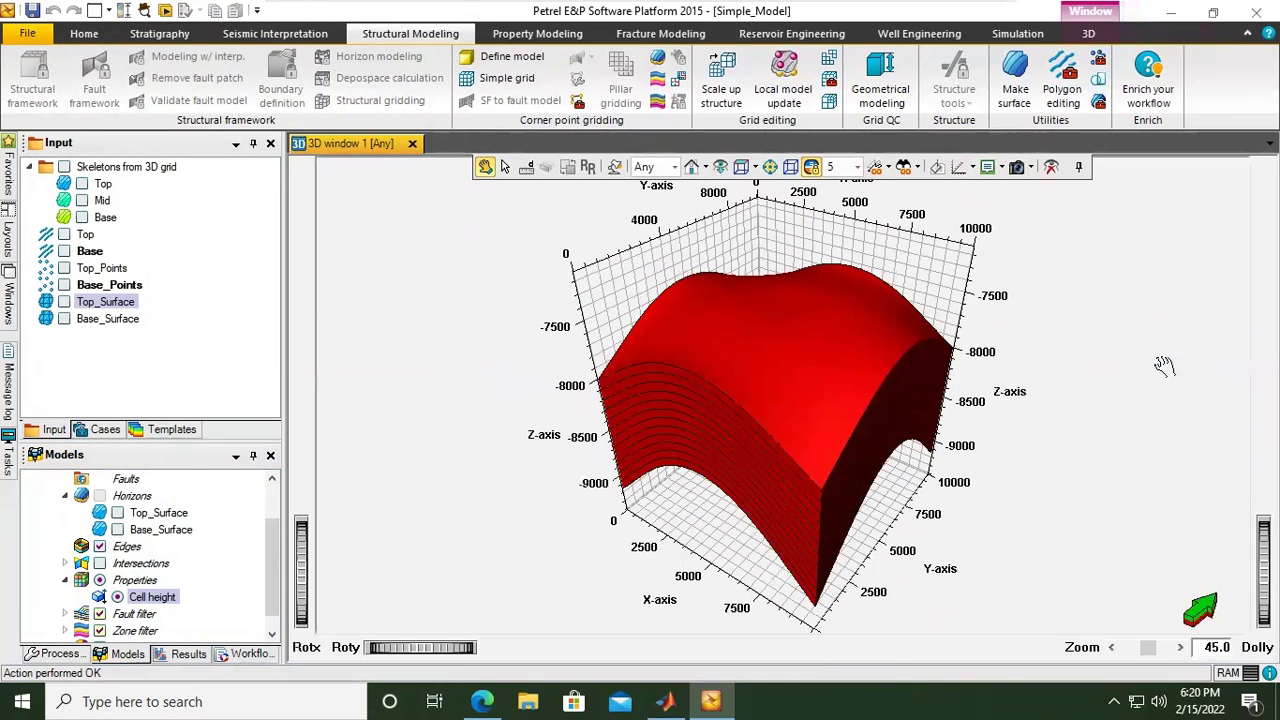
{"action": "right_click", "coordinate": [1133, 268]}
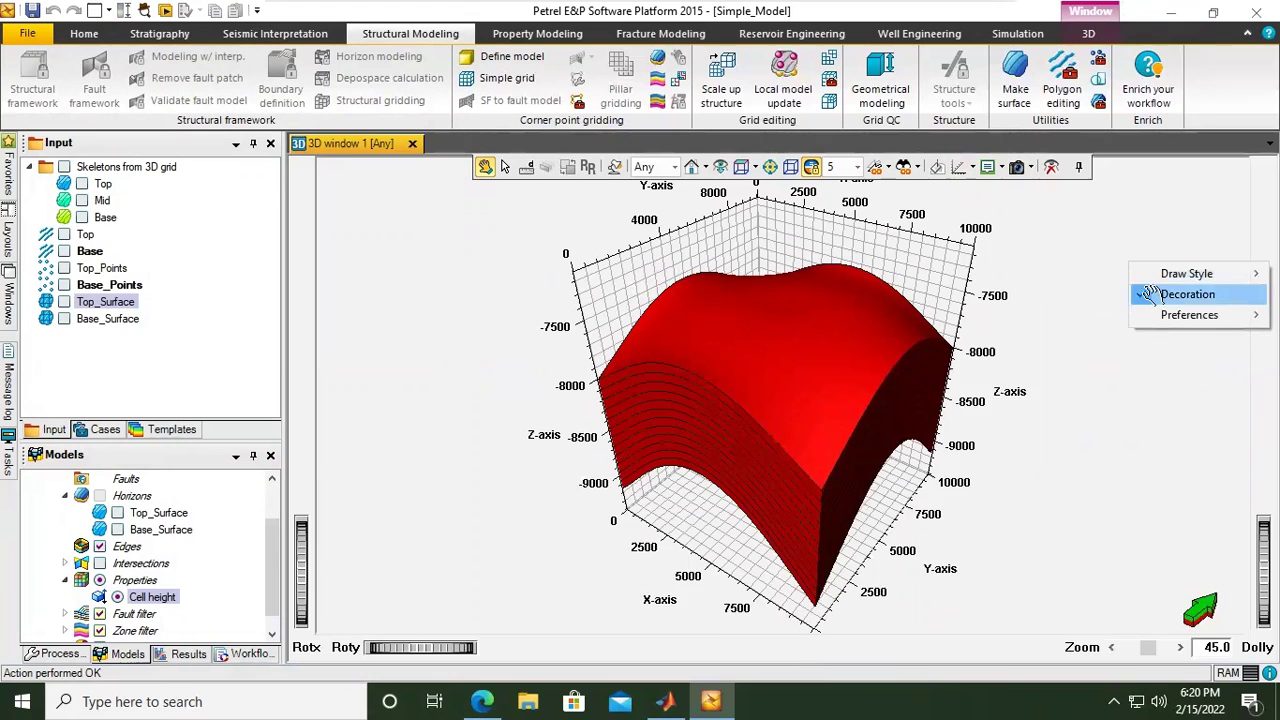
{"action": "left_click", "coordinate": [1152, 294]}
{"action": "right_click", "coordinate": [1147, 295]}
{"action": "mouse_move", "coordinate": [1172, 310]}
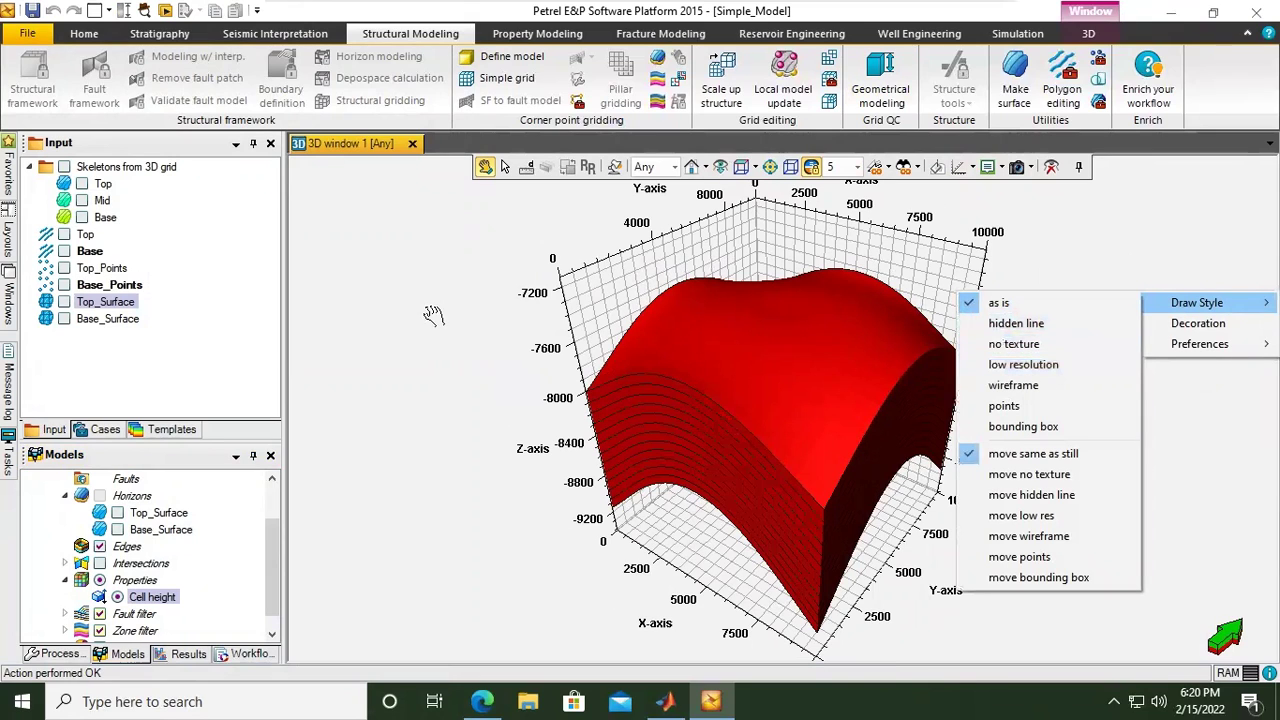
Dismiss the draw style options and rotate the red 12-layer Cell height grid to a new angle.
{"action": "left_click", "coordinate": [1082, 236]}
{"action": "left_click_drag", "start_coordinate": [1082, 236], "coordinate": [894, 289]}
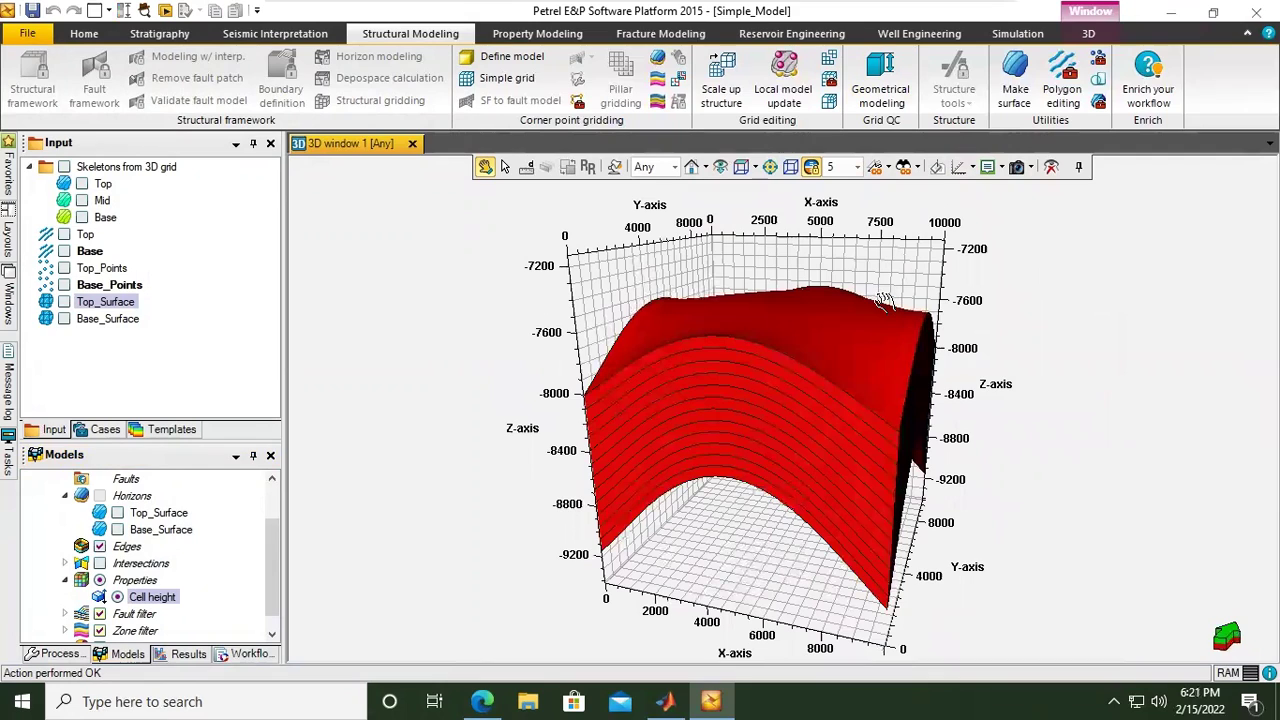